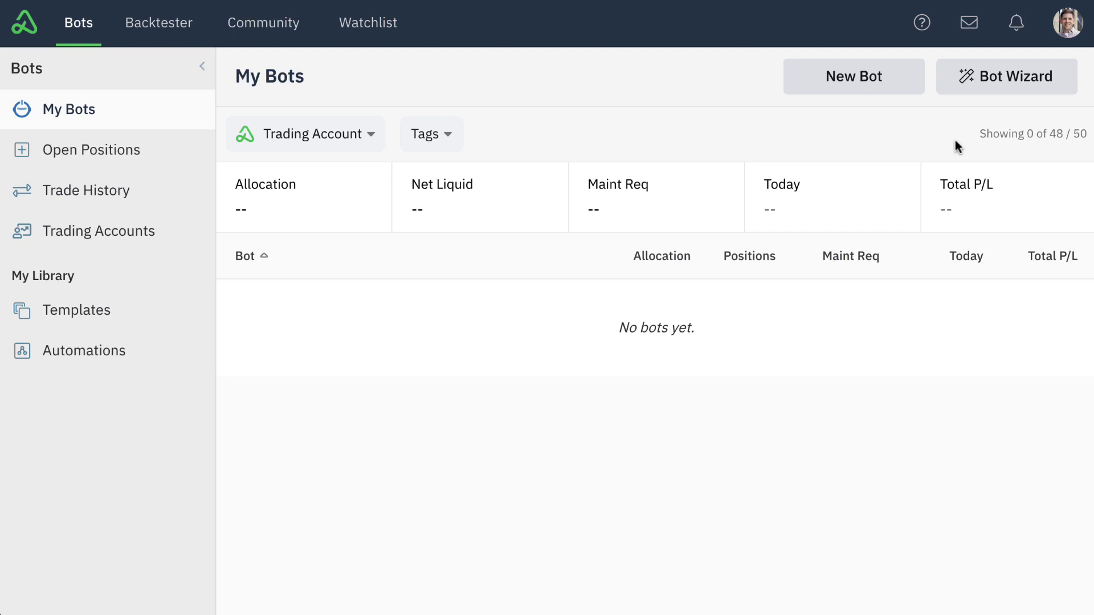
Start a new bot with the Bot Wizard and name it with the owner's first name followed by "New Bot".
click(1003, 89)
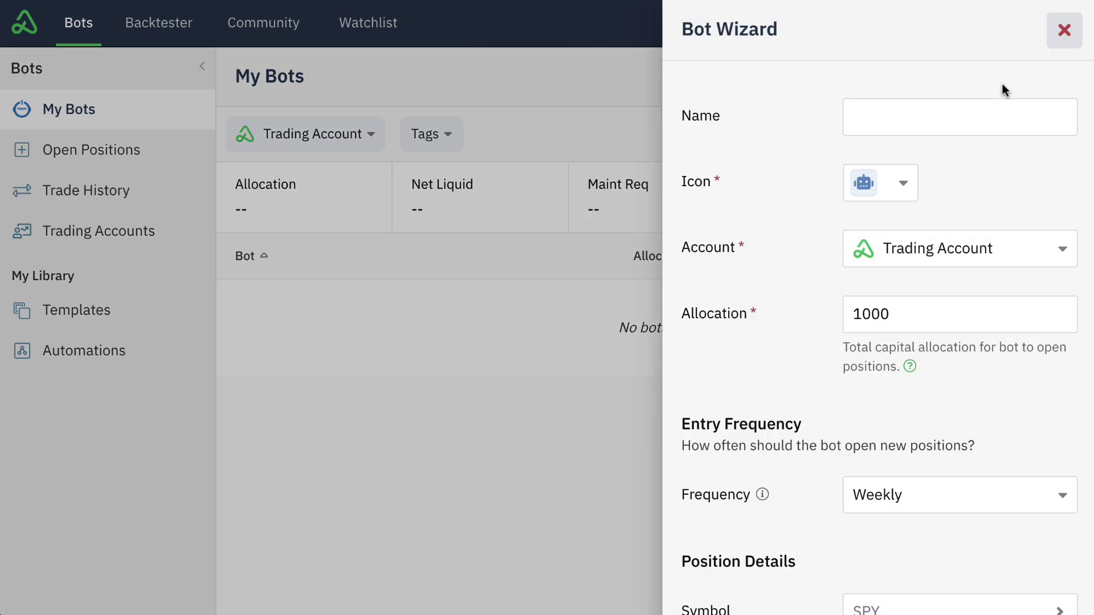
click(971, 116)
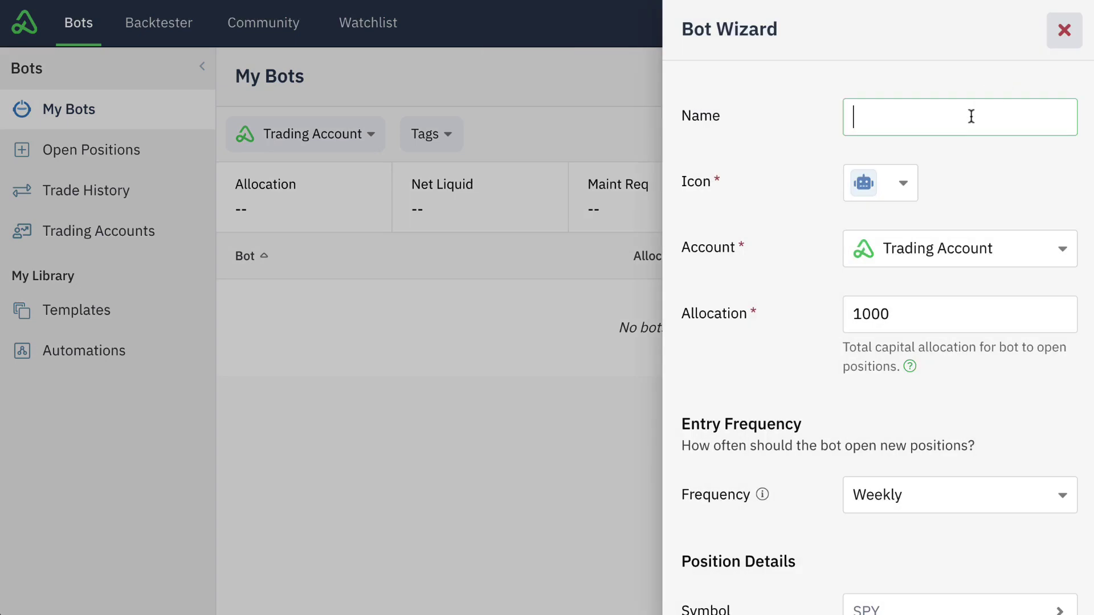
text(Kirk's New Bot)
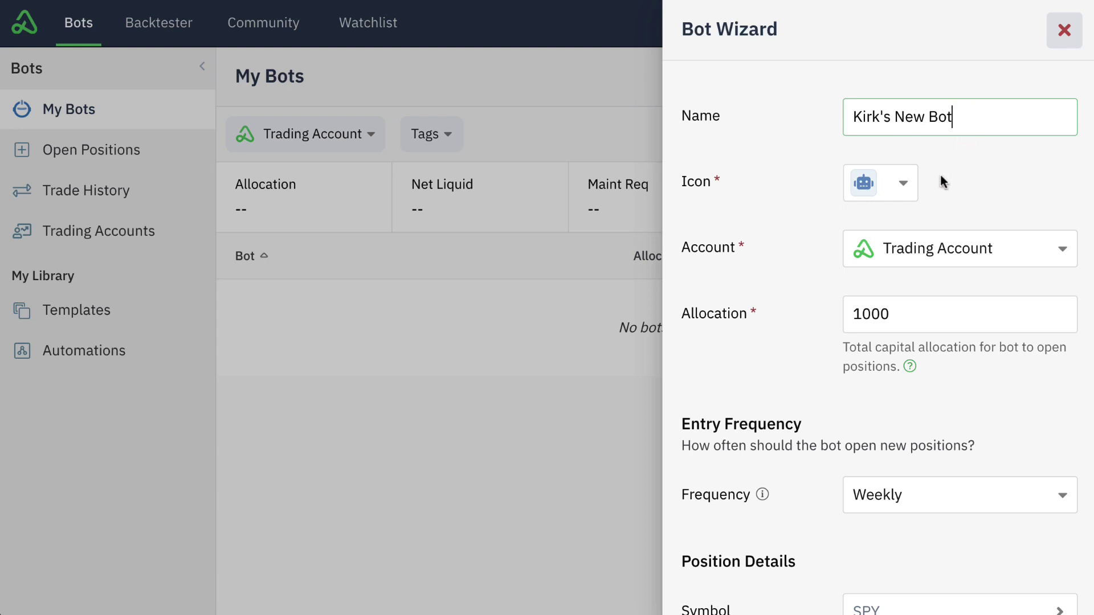
Examine the available trading accounts, the allocation setting and the entry frequency options for the new bot.
click(1022, 261)
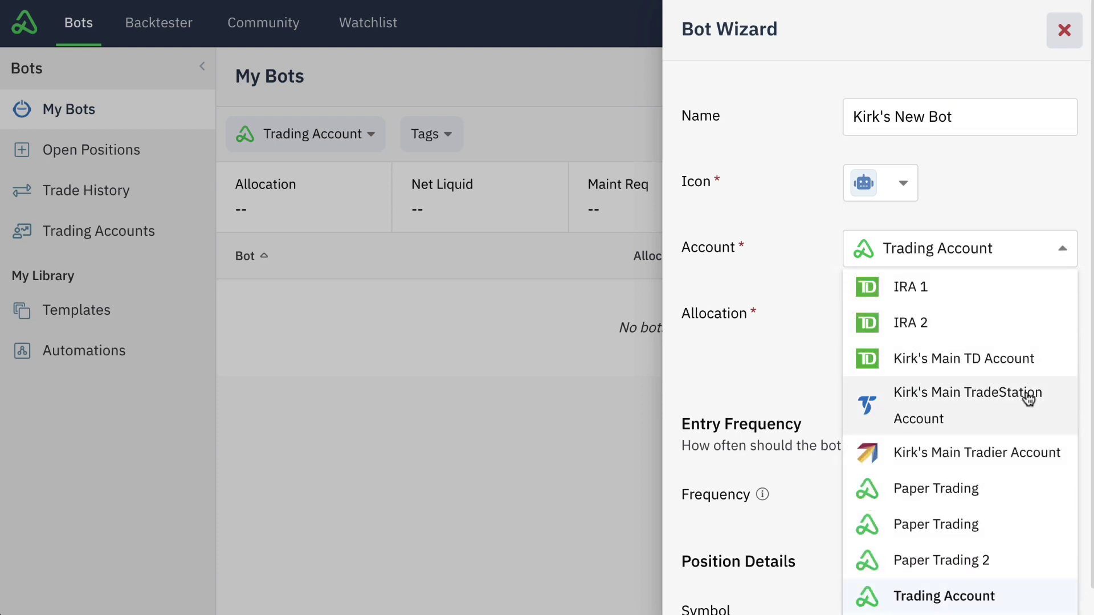
click(1020, 217)
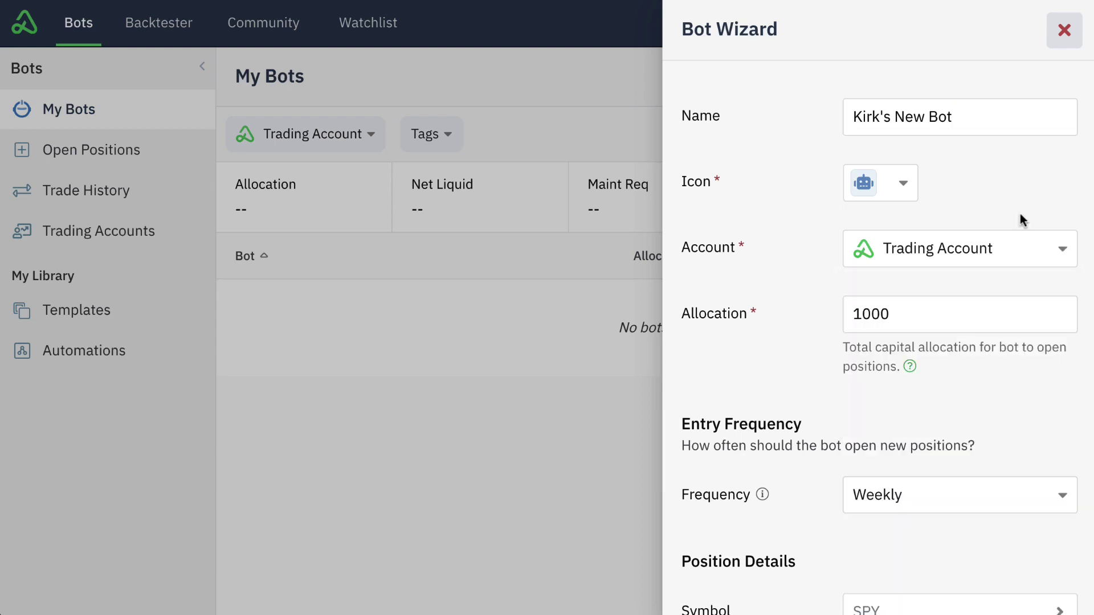
scroll(800, 299, down, 3)
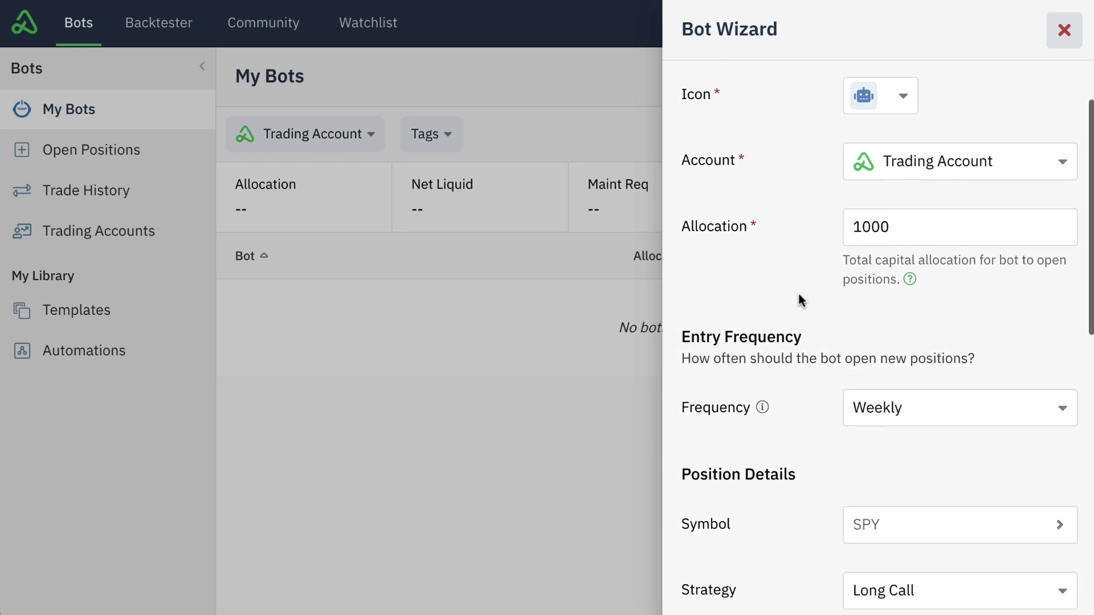
scroll(799, 295, down, 1)
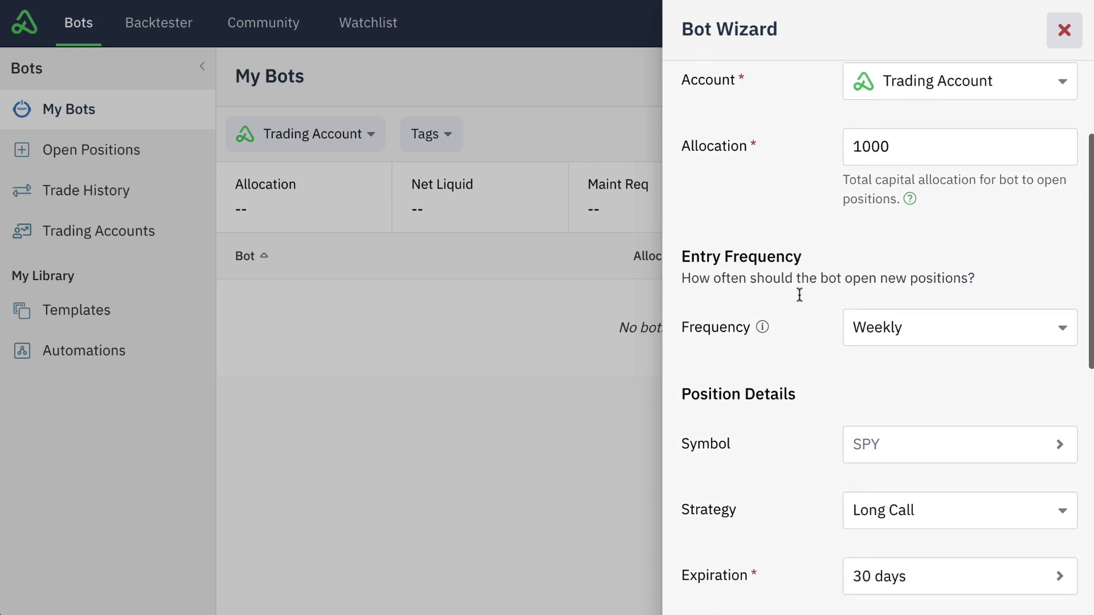
scroll(800, 295, up, 1)
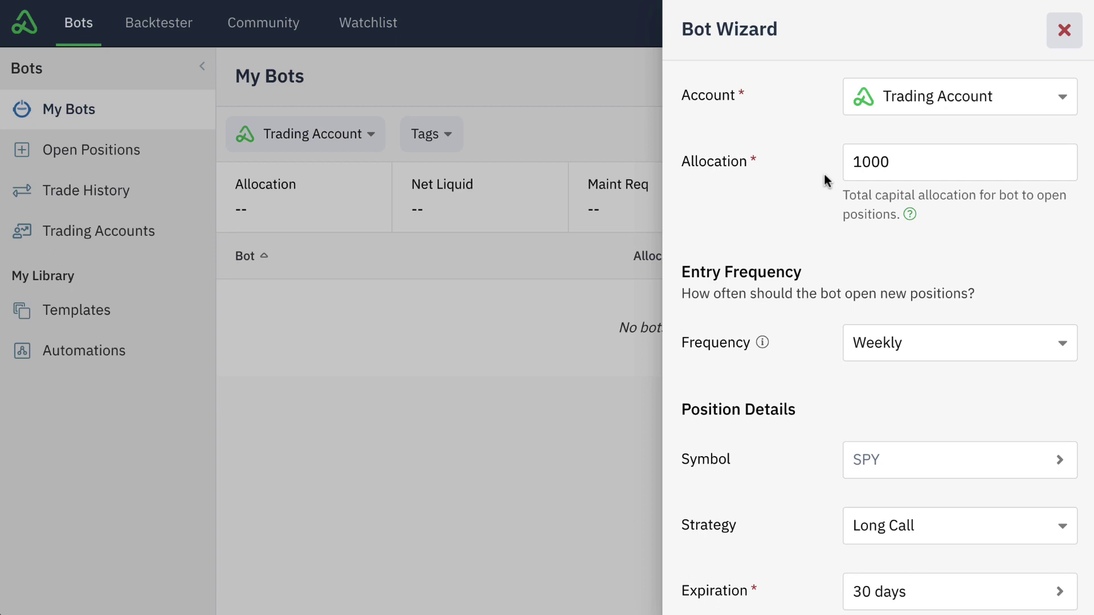
scroll(825, 177, down, 3)
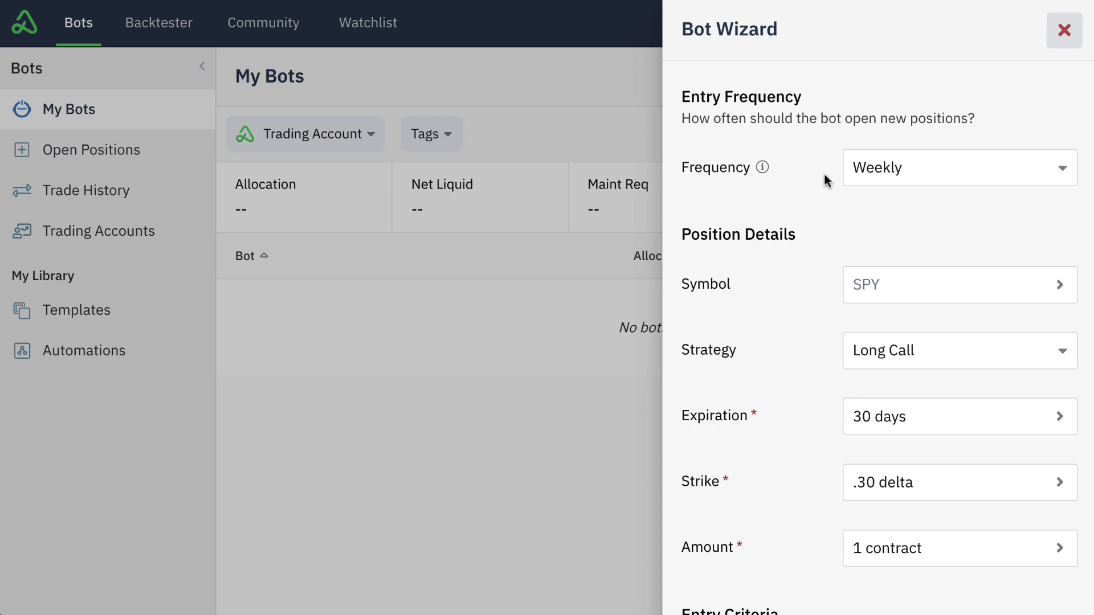
click(932, 178)
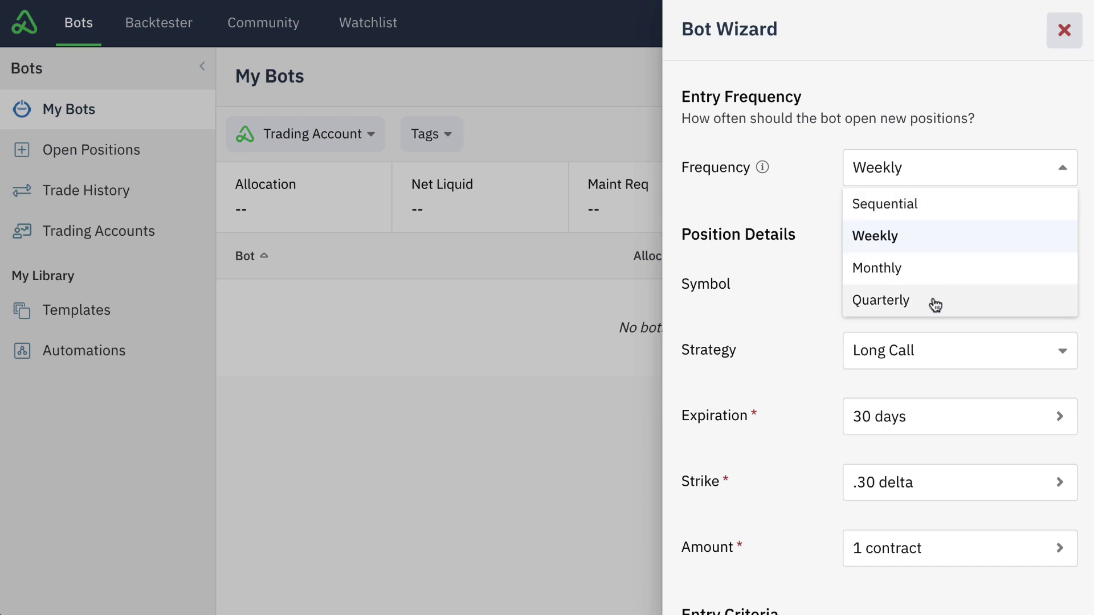
click(805, 188)
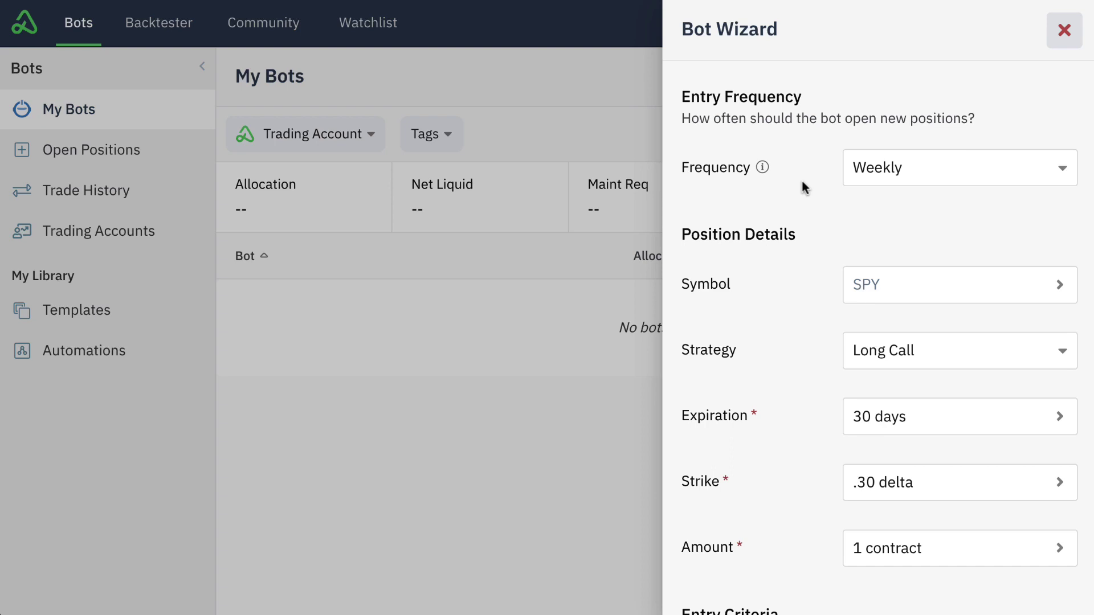
Set the position's symbol to SPY and its strategy to Short Put Spread.
scroll(802, 182, down, 3)
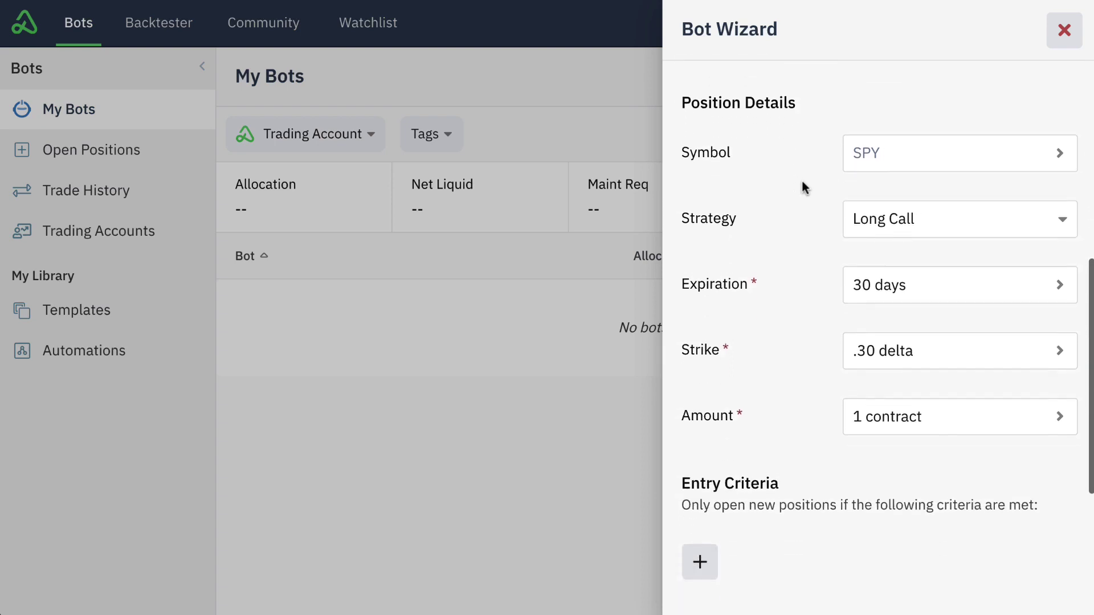
click(909, 156)
click(893, 123)
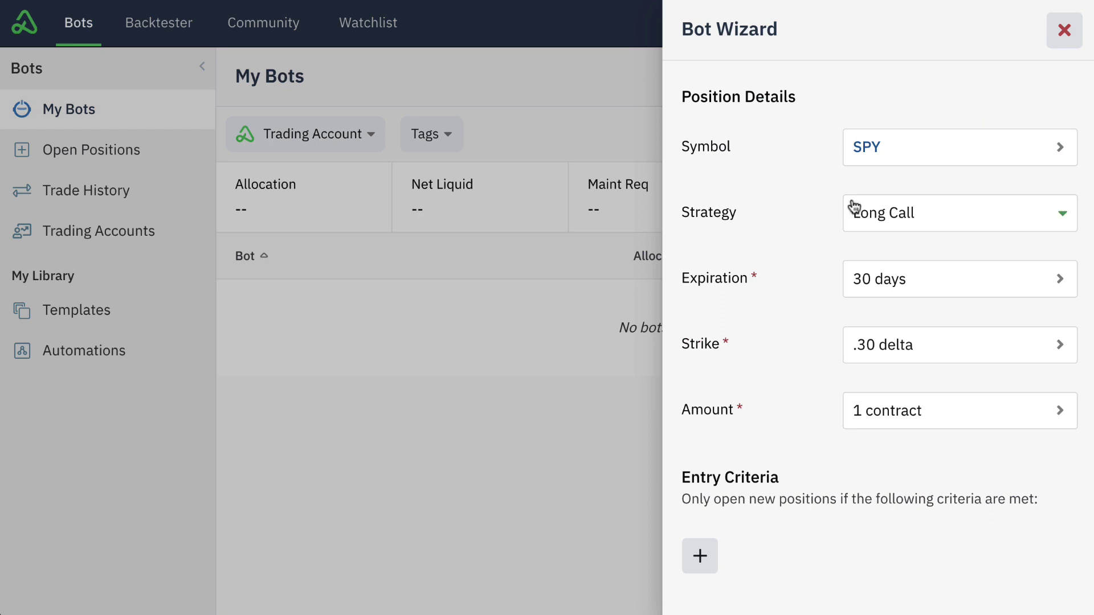
click(944, 213)
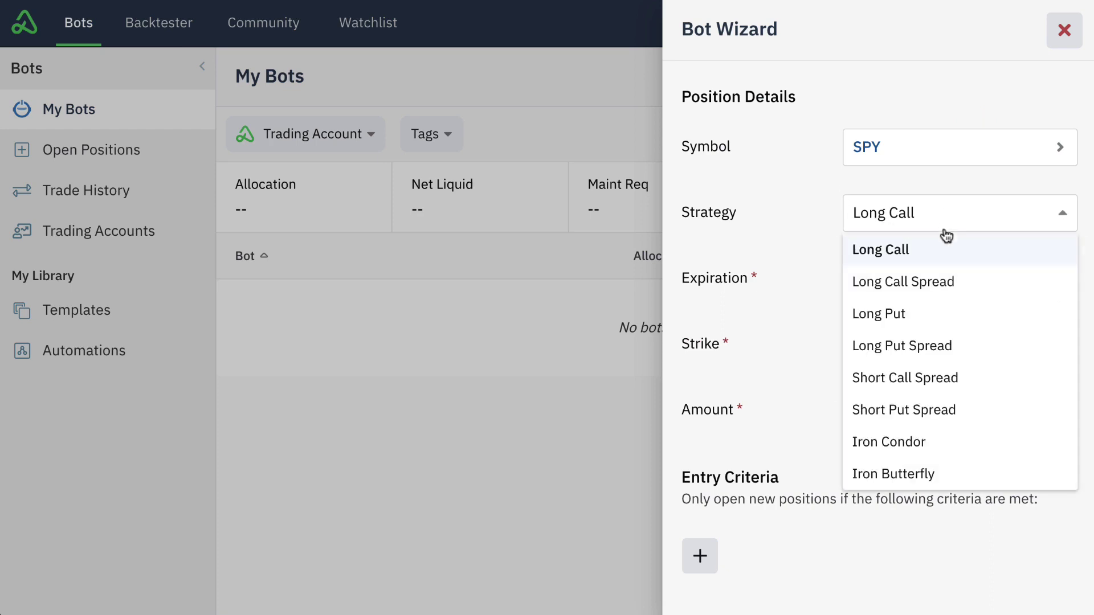
click(912, 411)
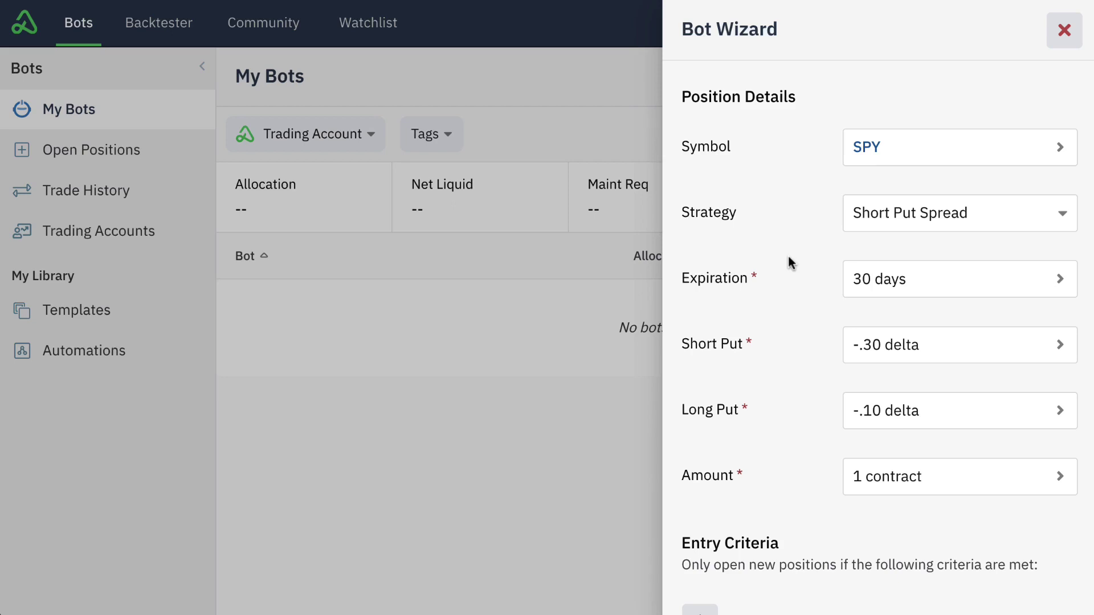
Set the position's expiration to at least 30 days, restricted to only monthlys, and save it.
click(941, 288)
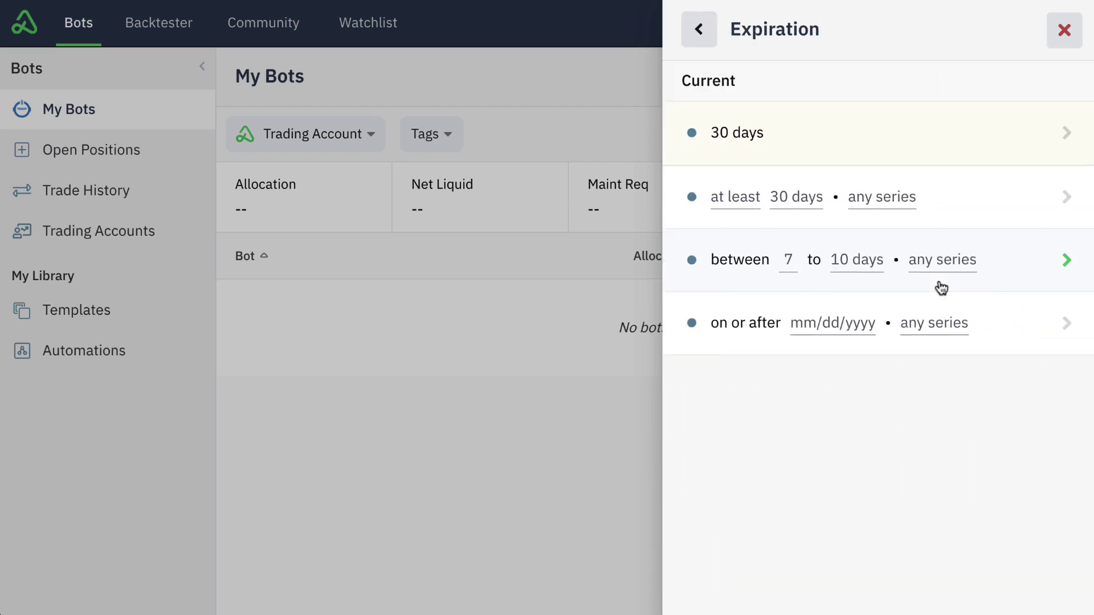
click(1004, 190)
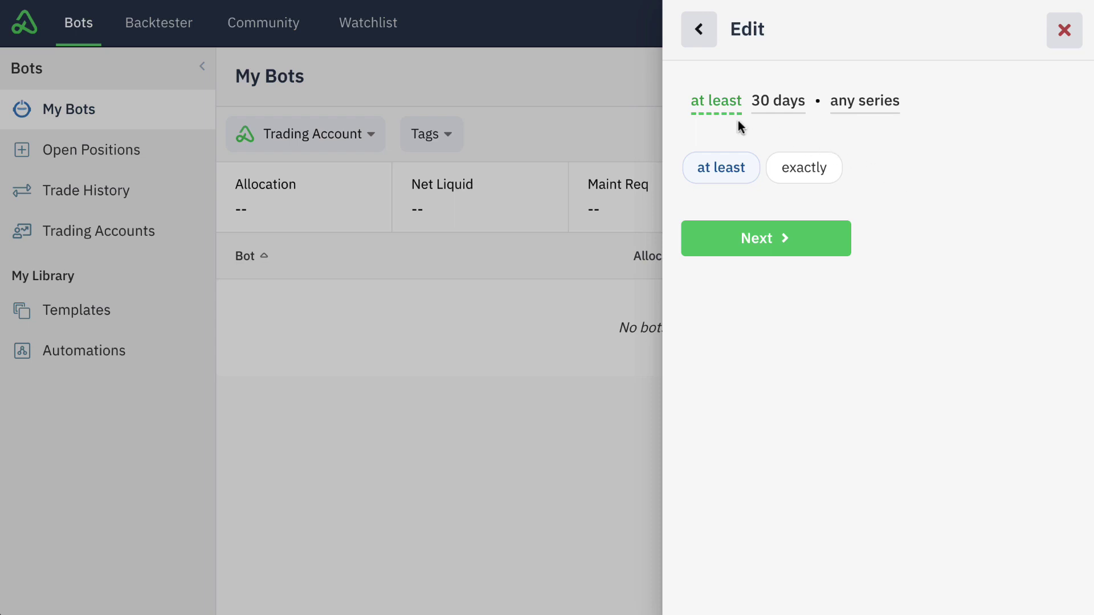
click(775, 108)
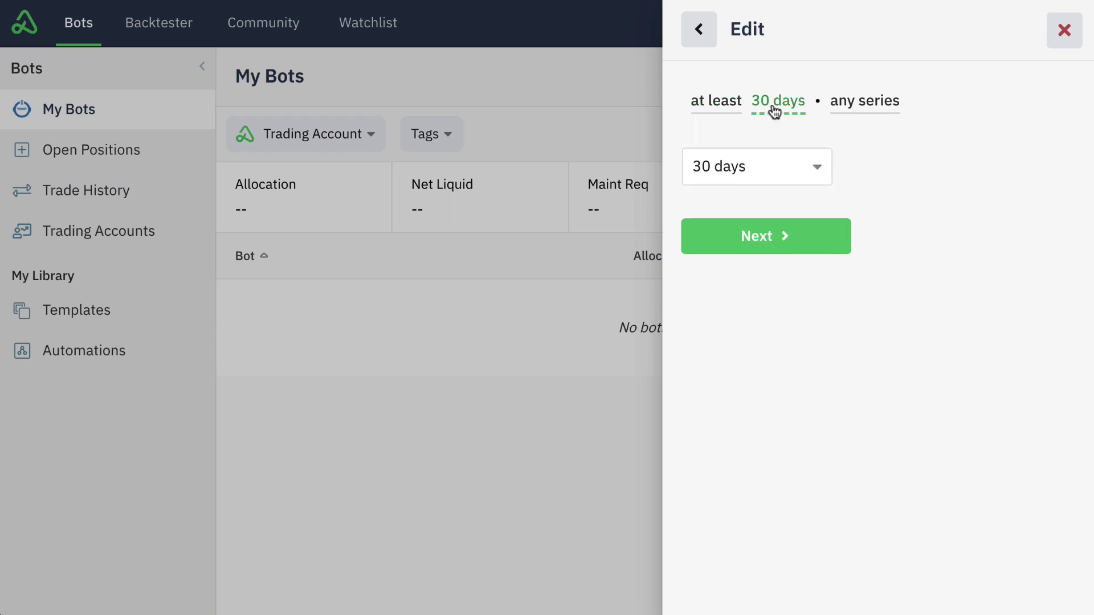
click(857, 111)
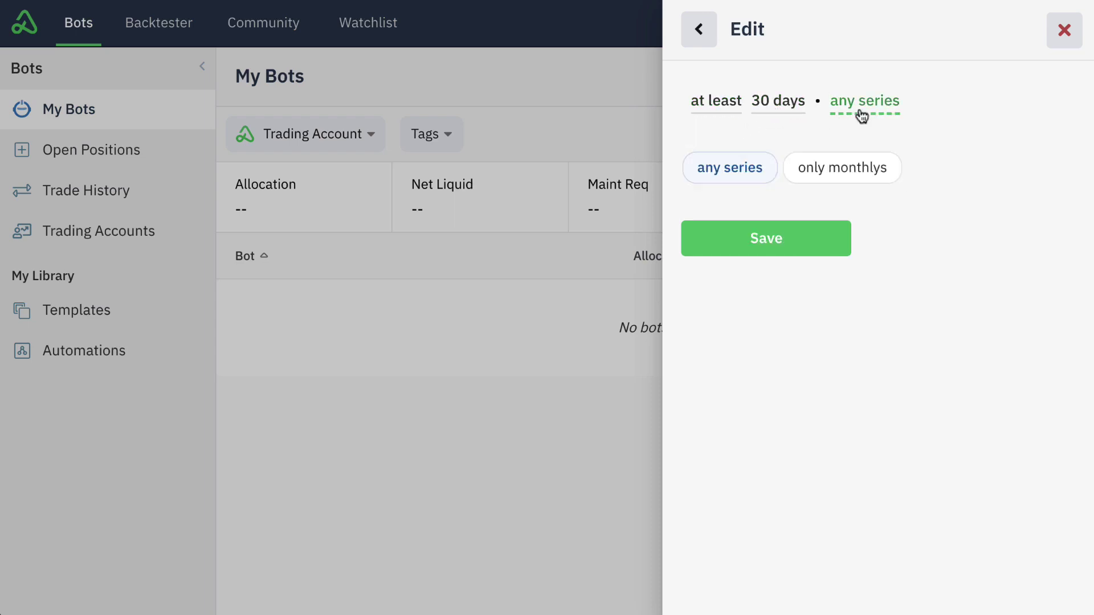
click(837, 176)
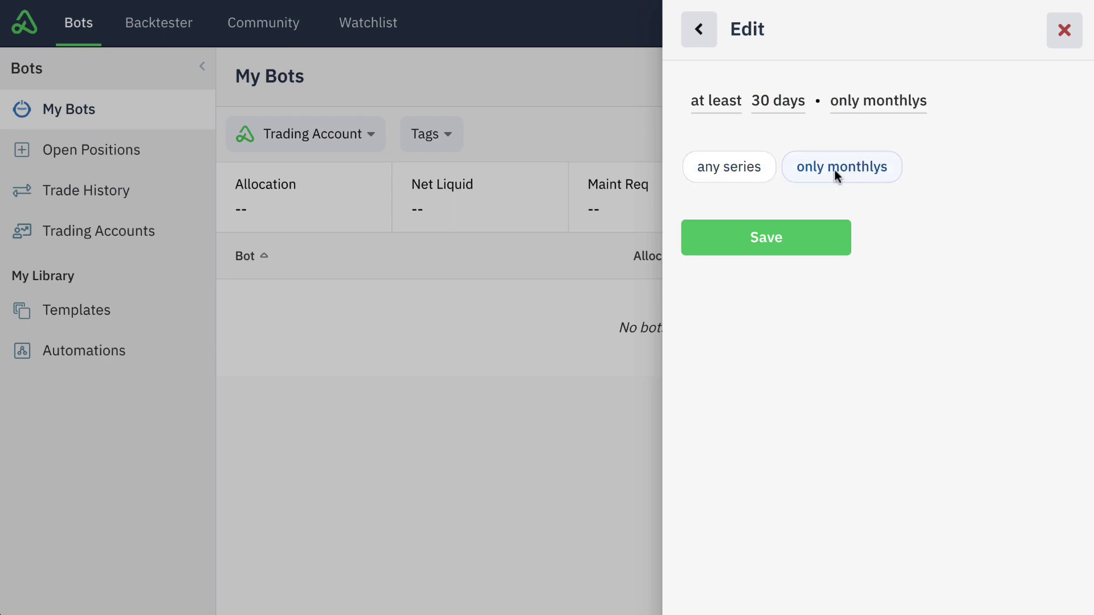
click(788, 238)
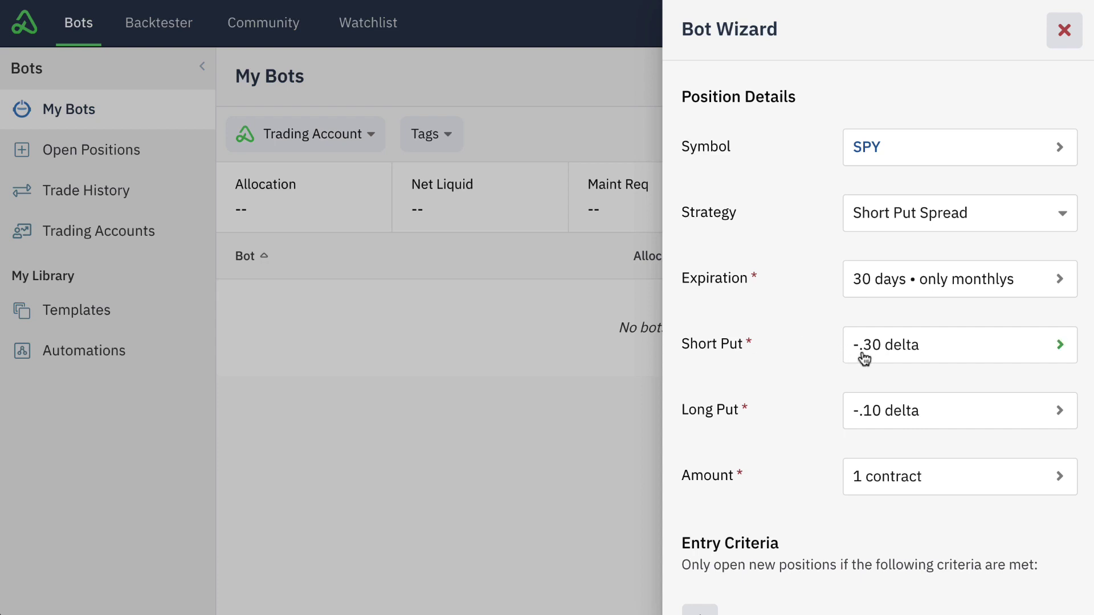
Set the long put's strike to $3.00 below the short put leg or closest, and save it.
click(947, 415)
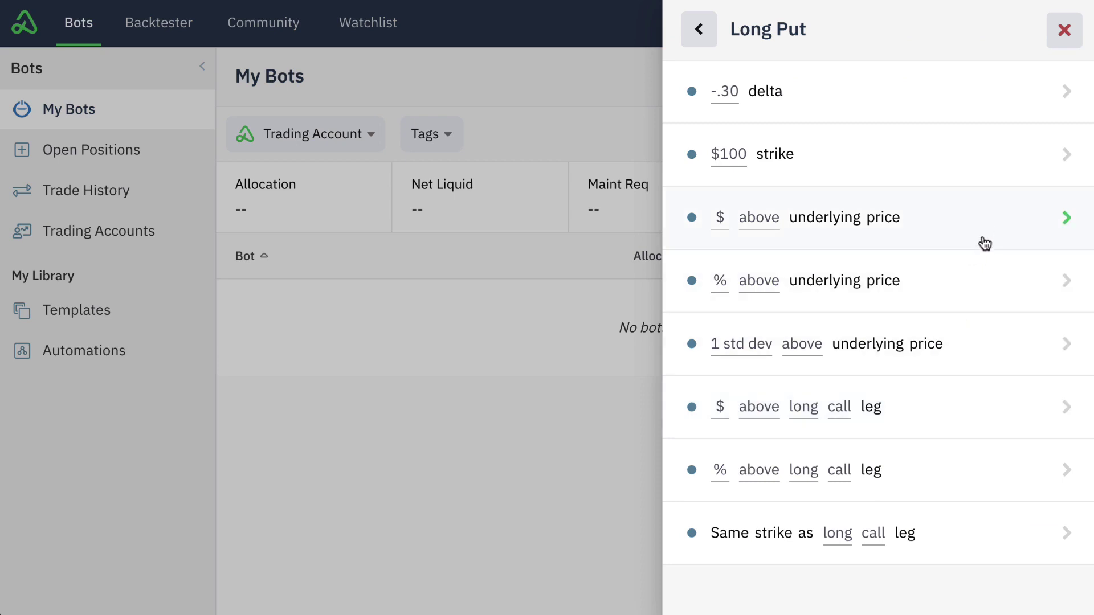
click(959, 418)
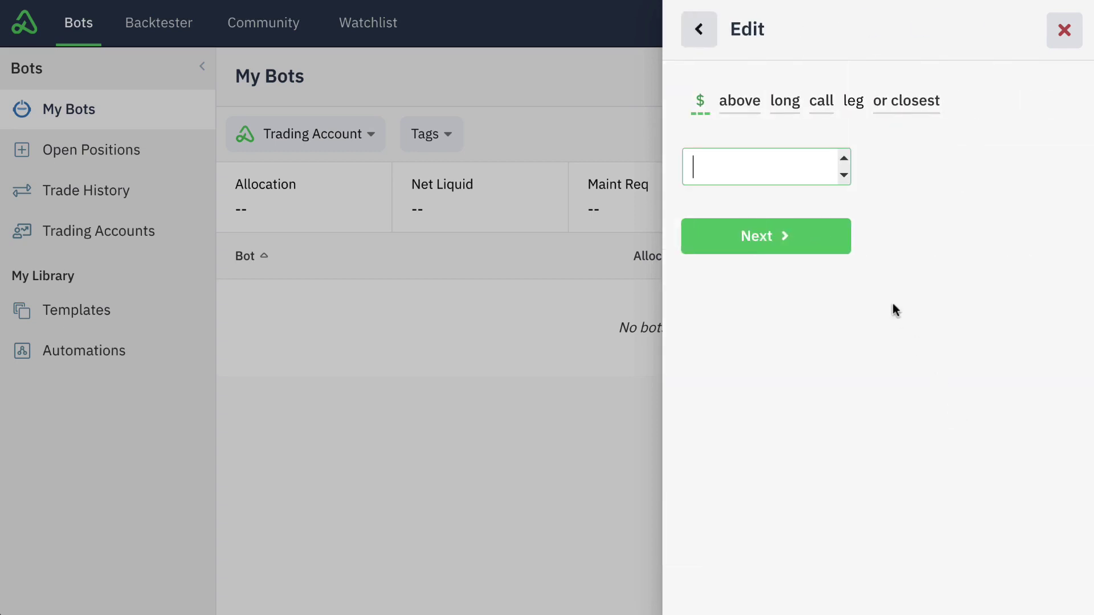
text(3)
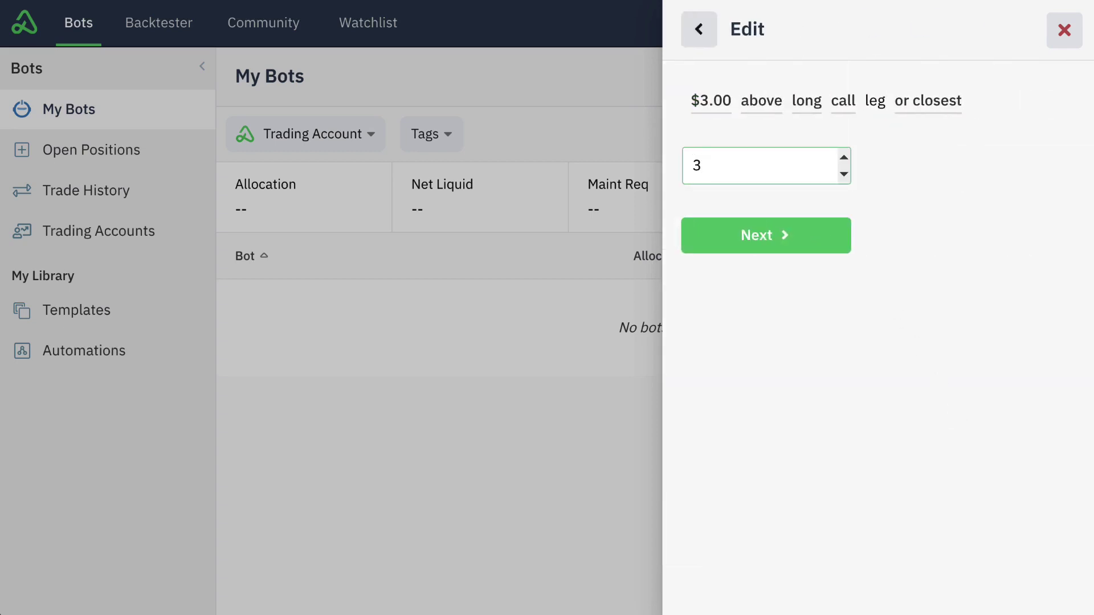
click(759, 99)
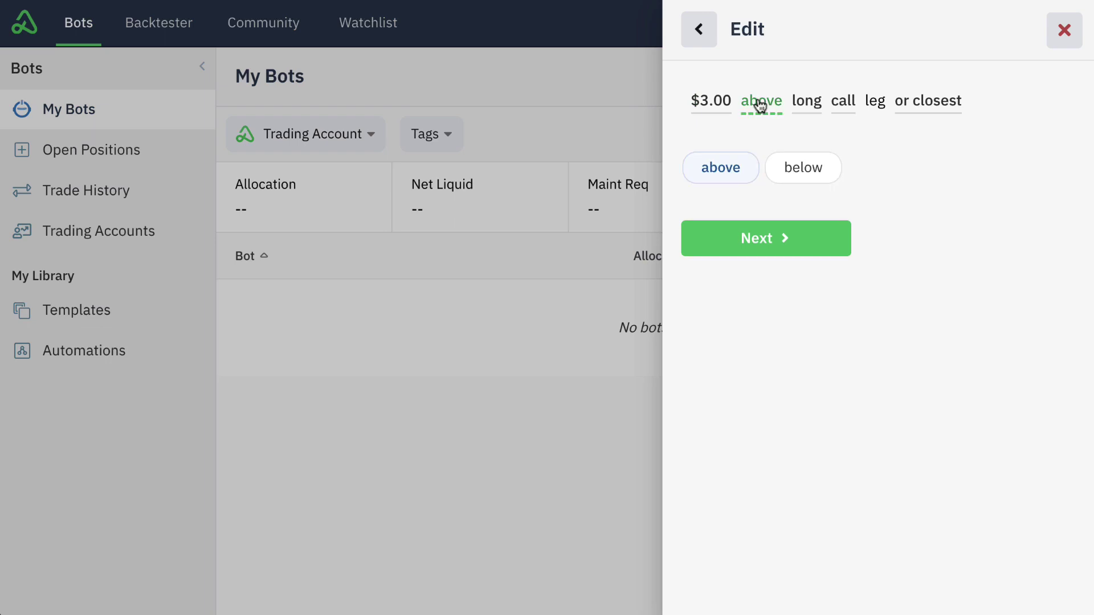
click(793, 165)
click(808, 108)
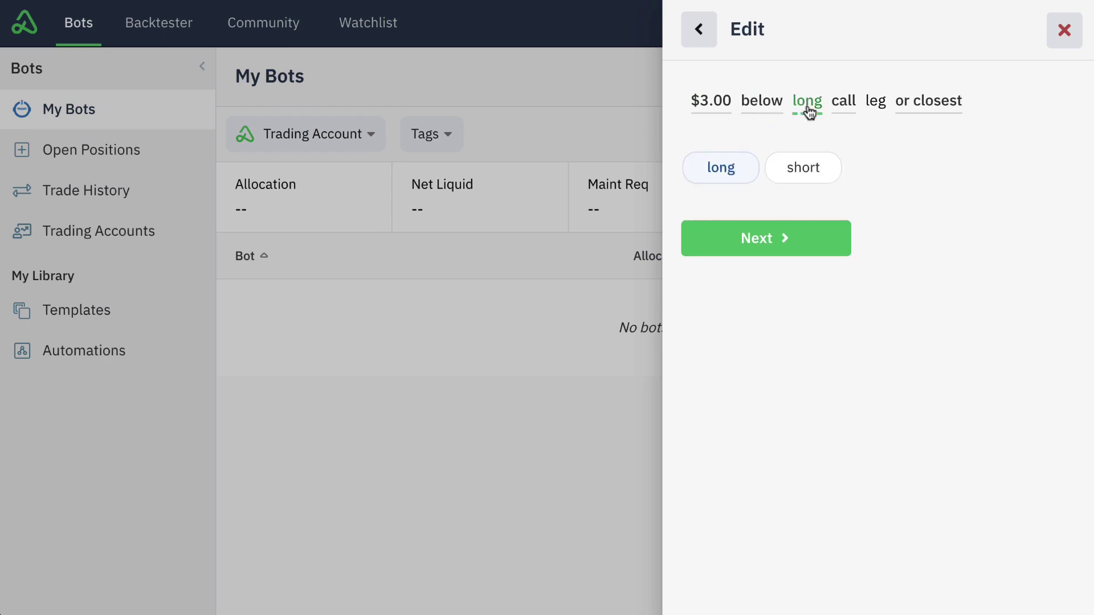
click(792, 170)
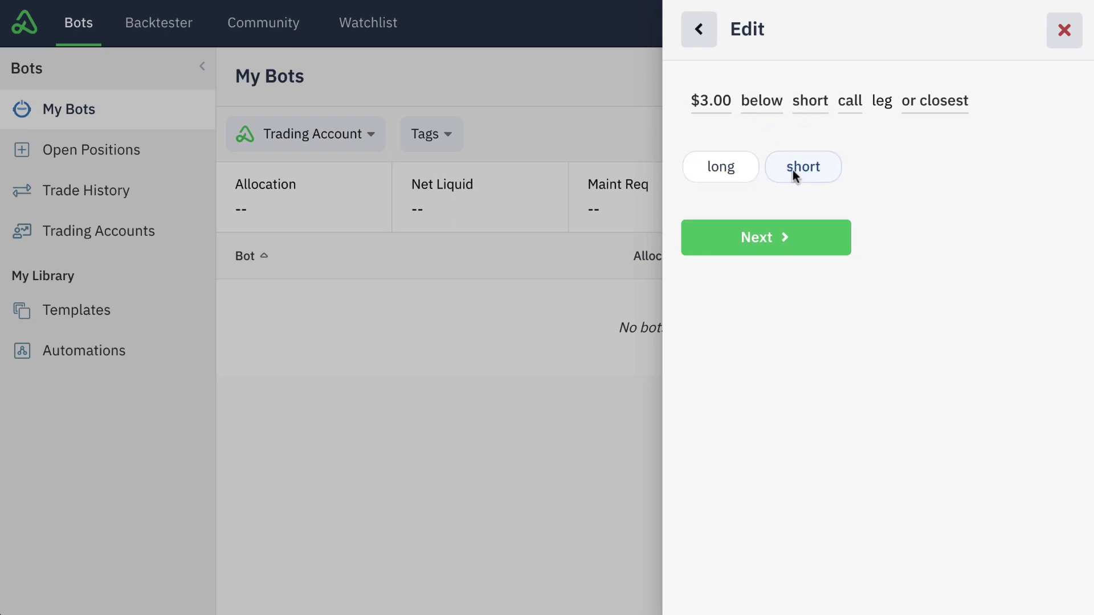
click(847, 104)
click(812, 164)
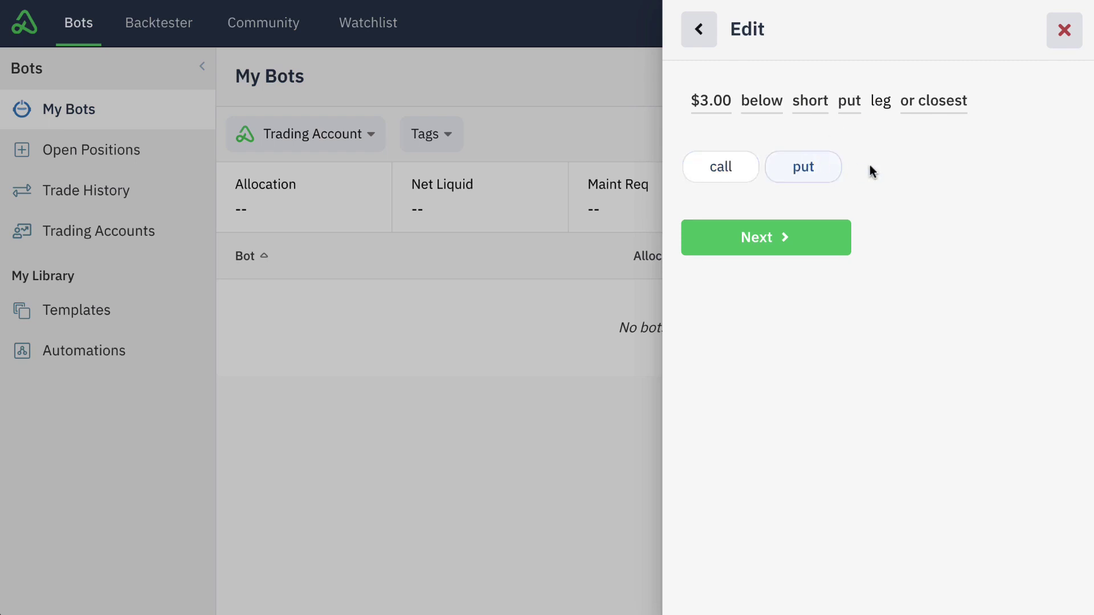
click(926, 105)
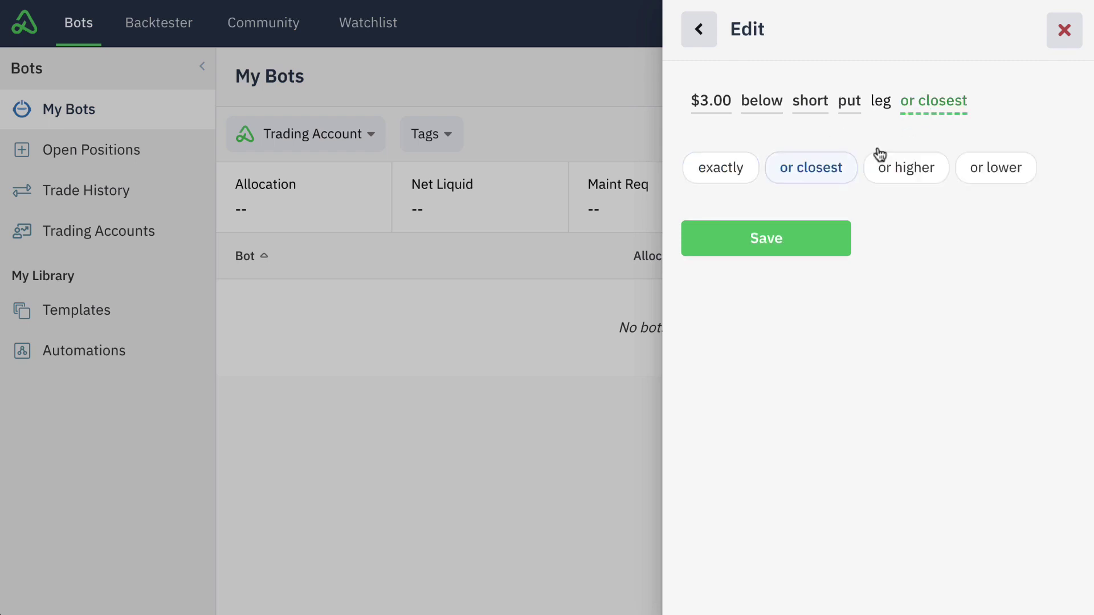
click(785, 239)
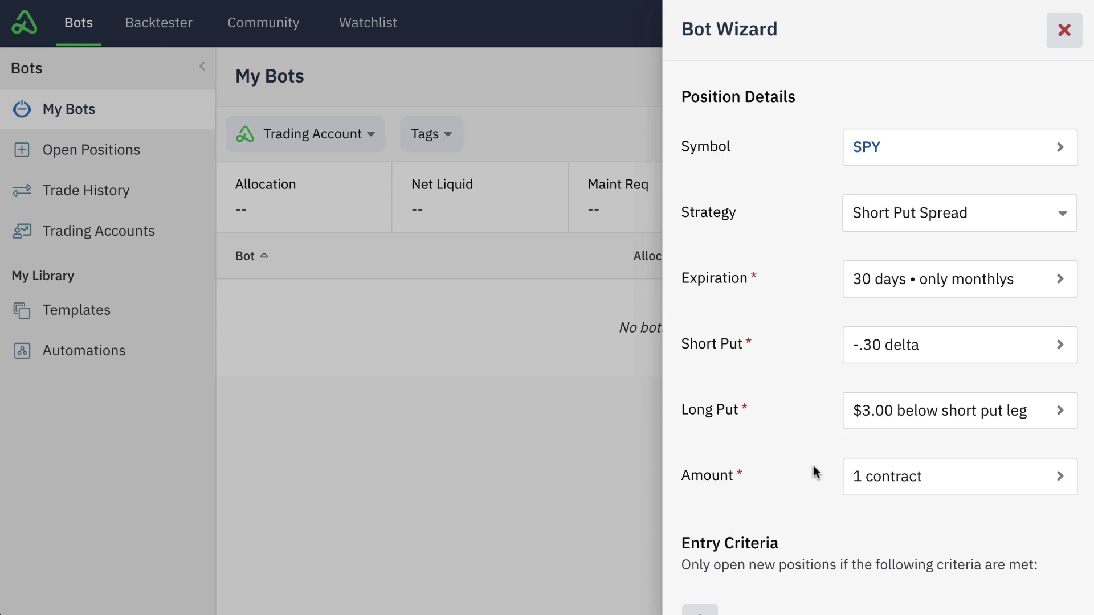
Review the sizing options available for the position's amount.
click(906, 482)
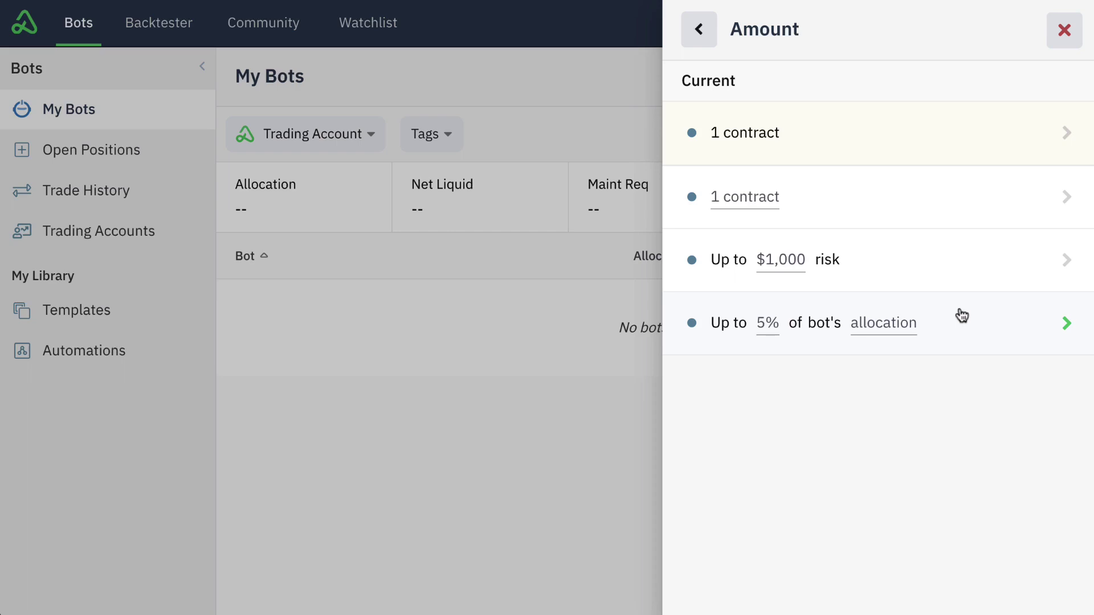
click(694, 33)
scroll(769, 392, down, 1)
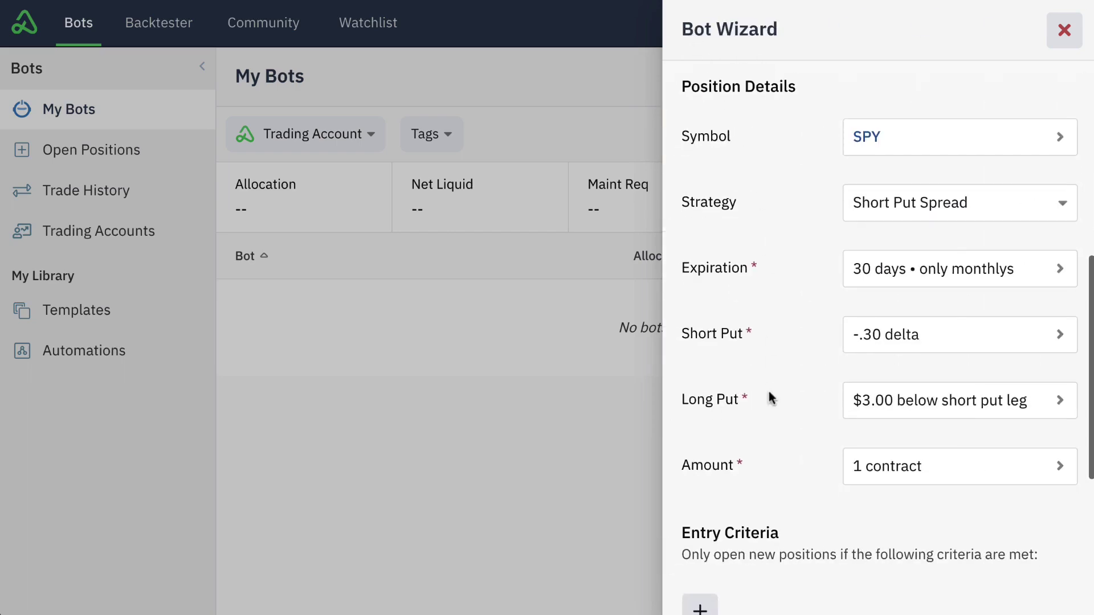
scroll(769, 393, up, 1)
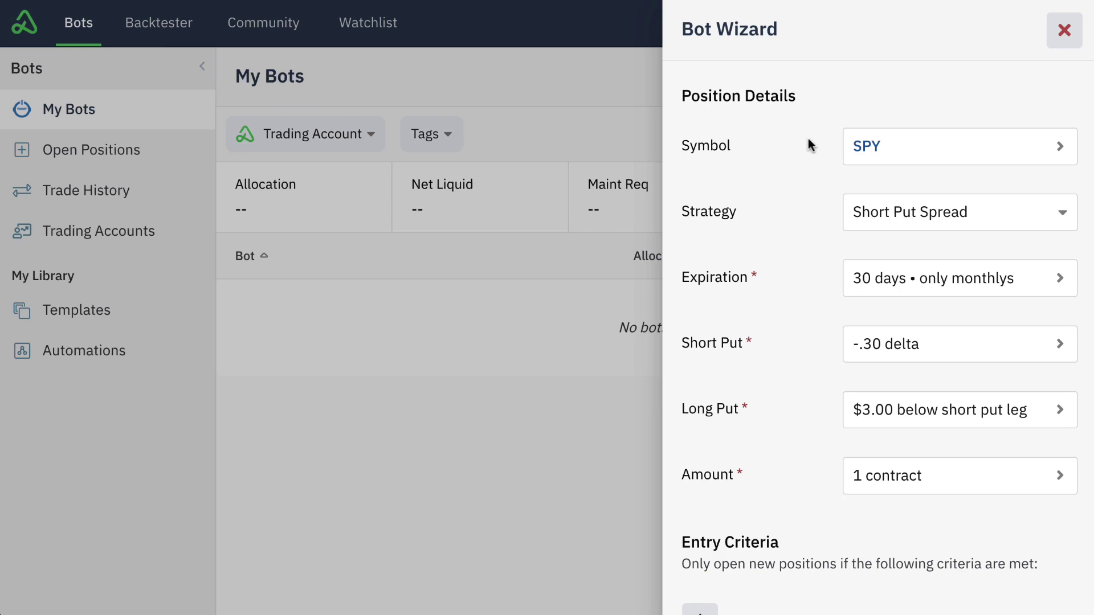
Add an entry criterion requiring the SPY price to be above its 200 day SMA, and save it.
scroll(808, 138, down, 10)
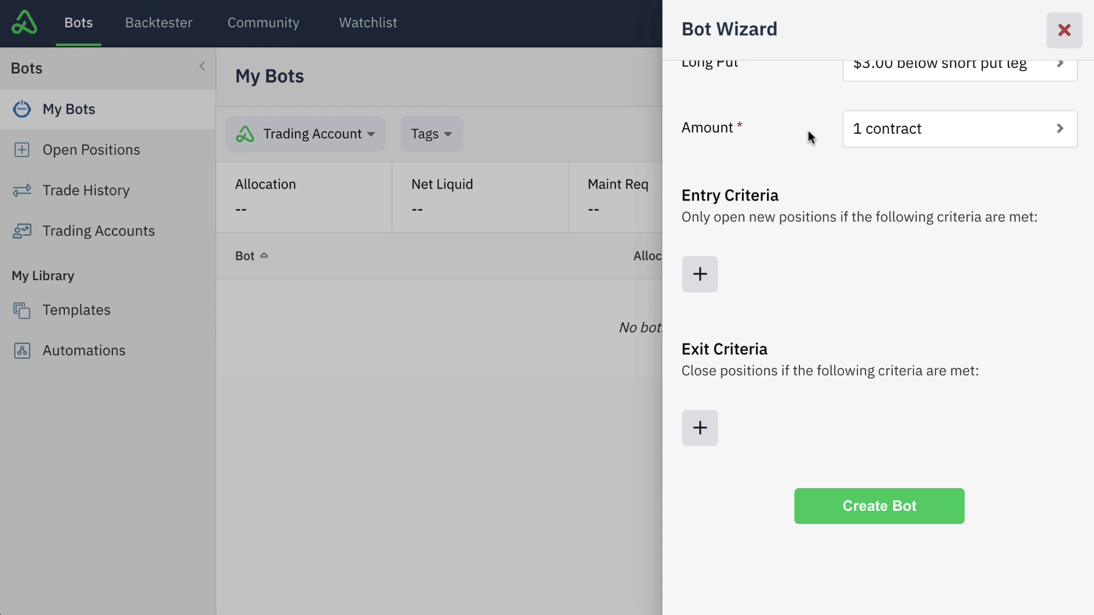
click(711, 277)
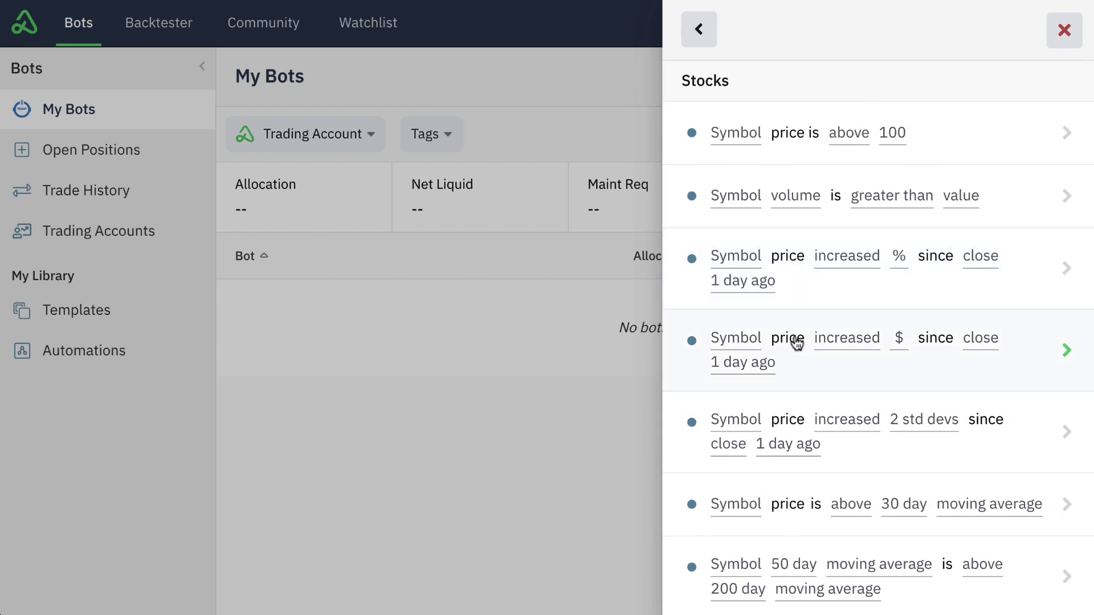
click(788, 506)
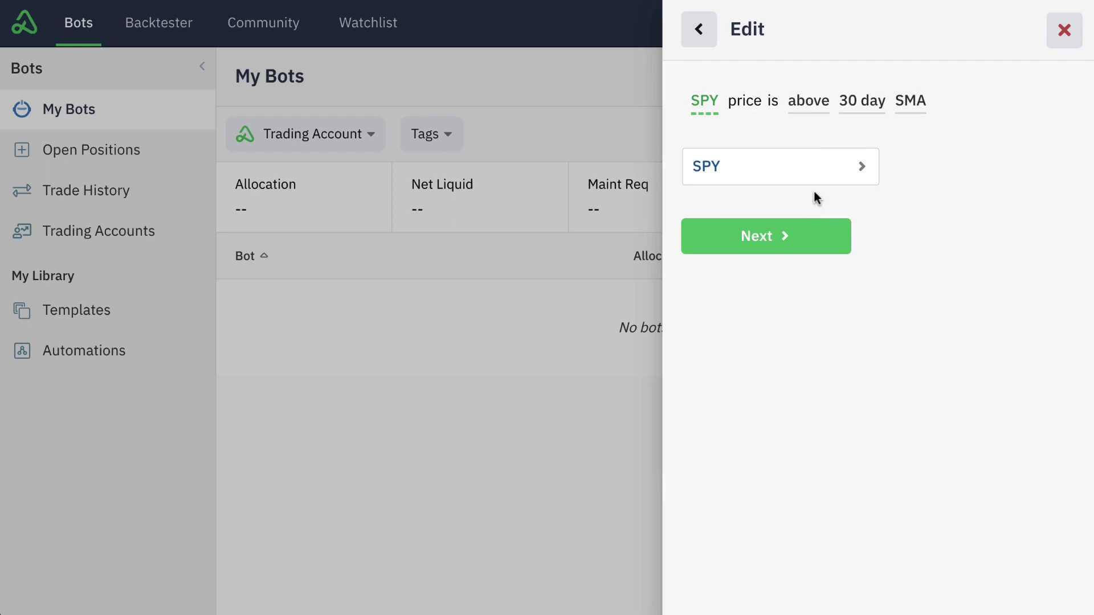
click(762, 242)
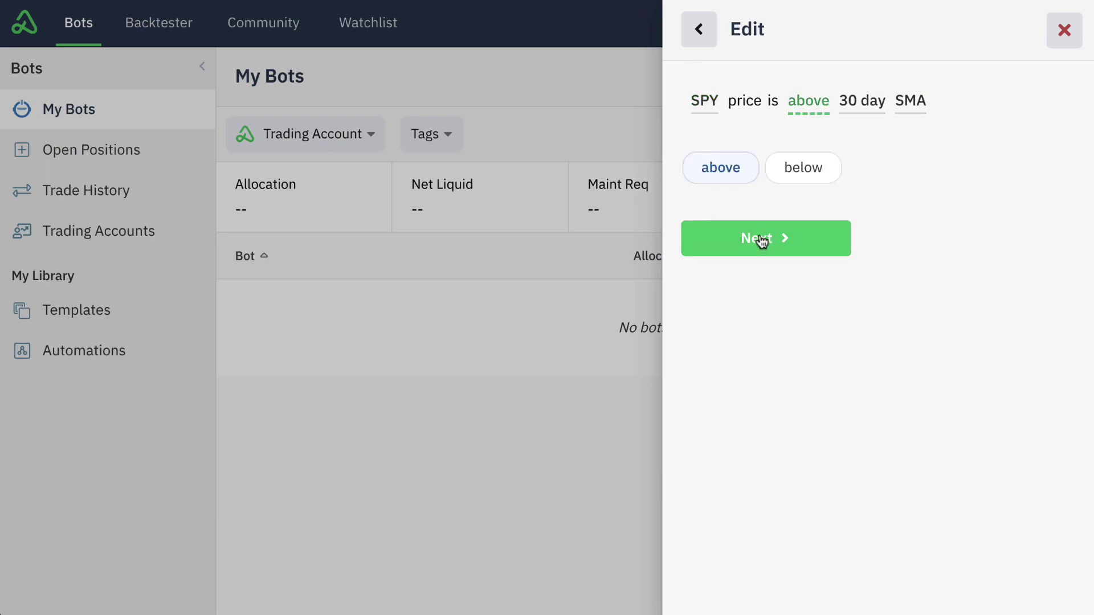
click(762, 241)
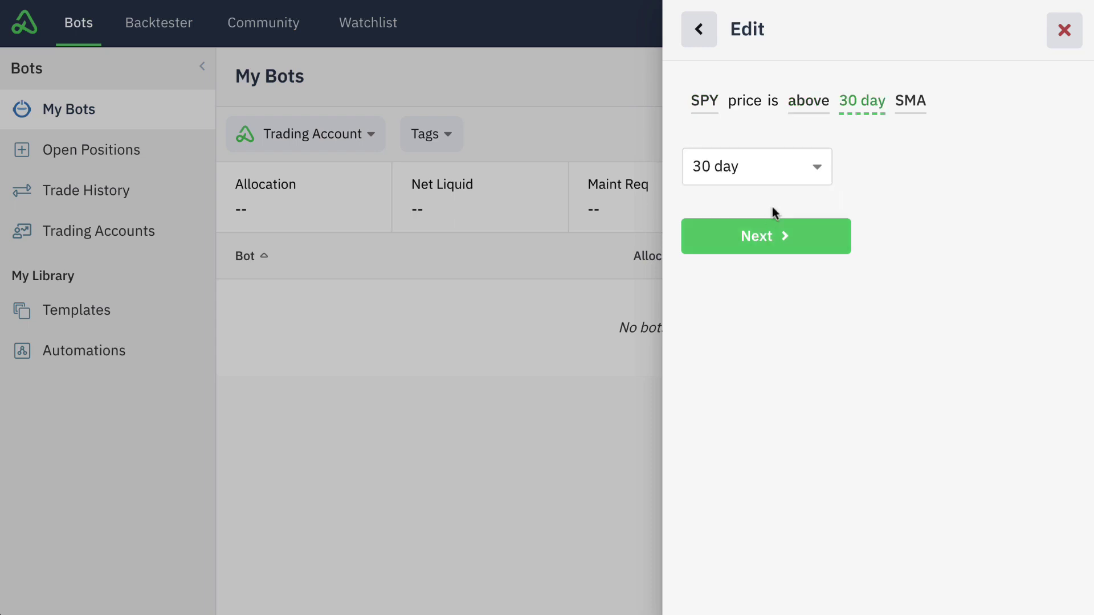
click(780, 170)
scroll(752, 439, down, 1)
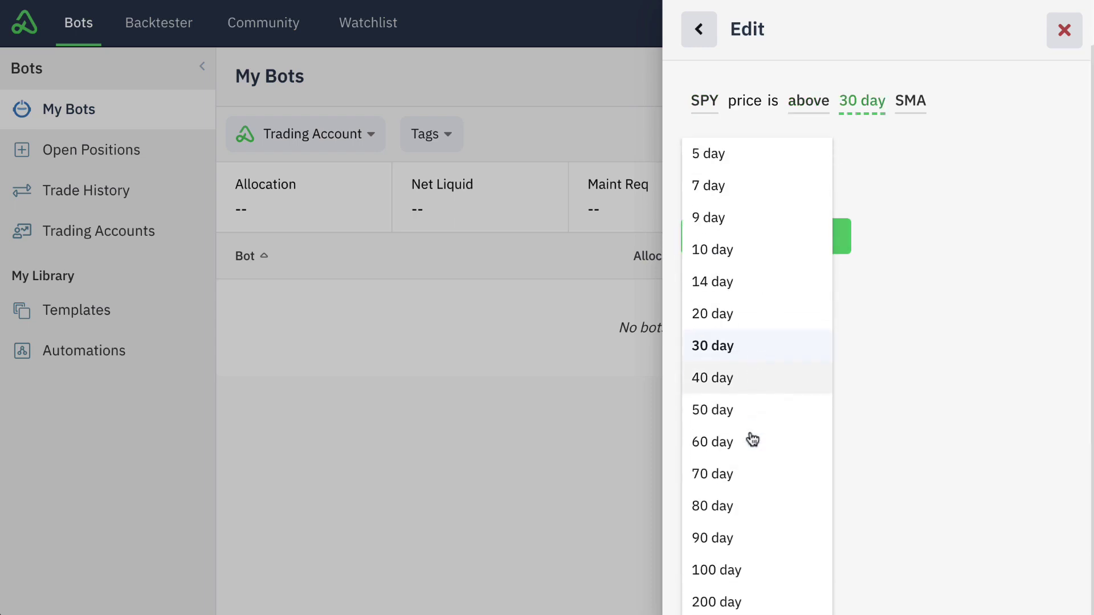
click(735, 600)
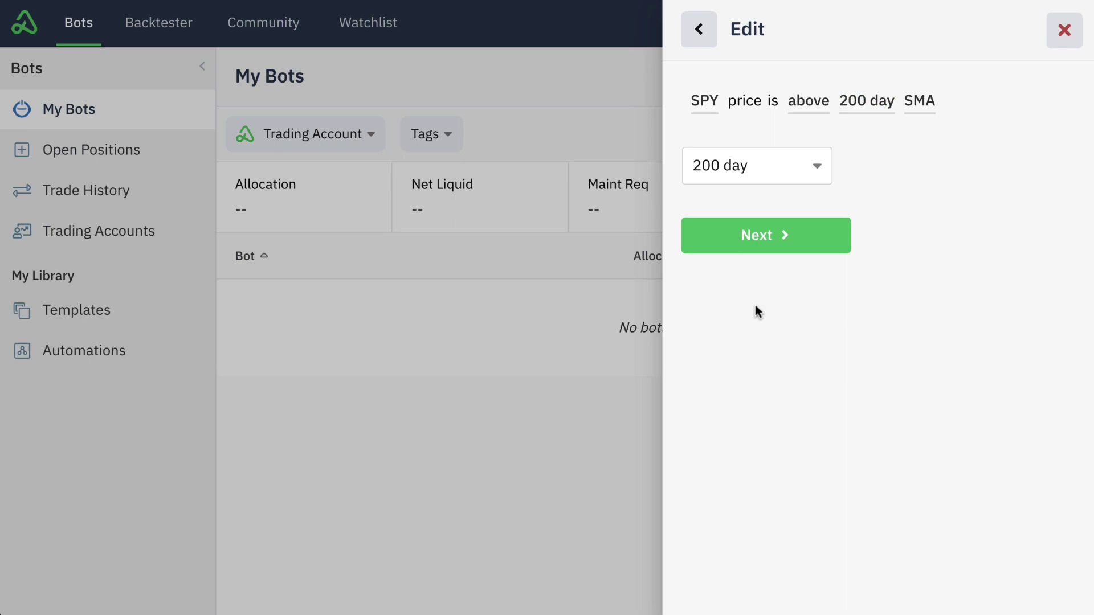
click(767, 242)
click(769, 240)
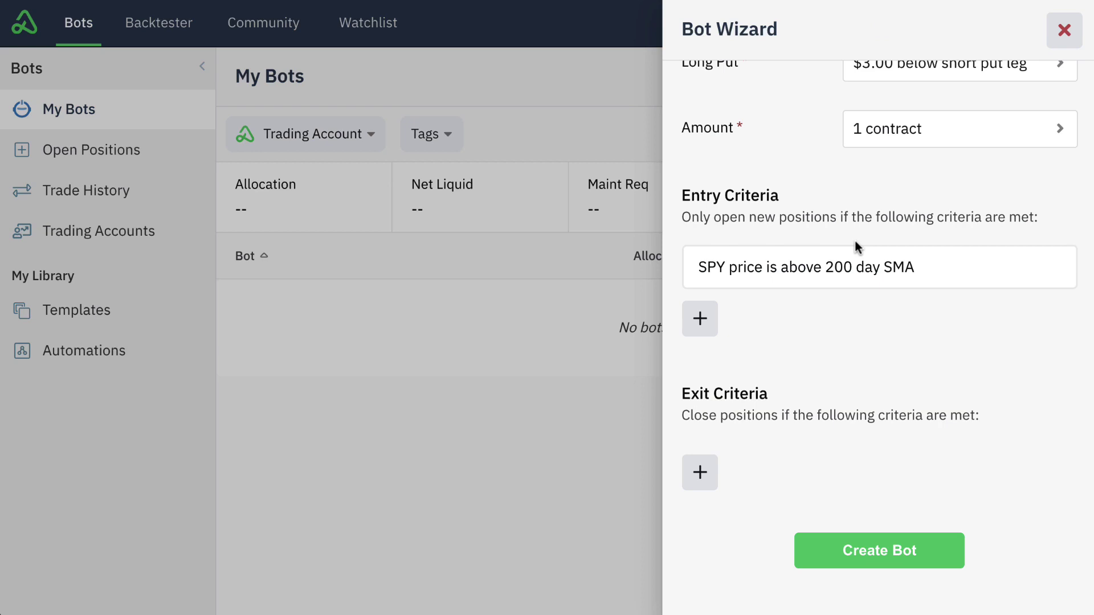
Add a second entry criterion requiring the SPY IV Rank to be above 50, and save it.
click(701, 321)
scroll(785, 342, down, 2)
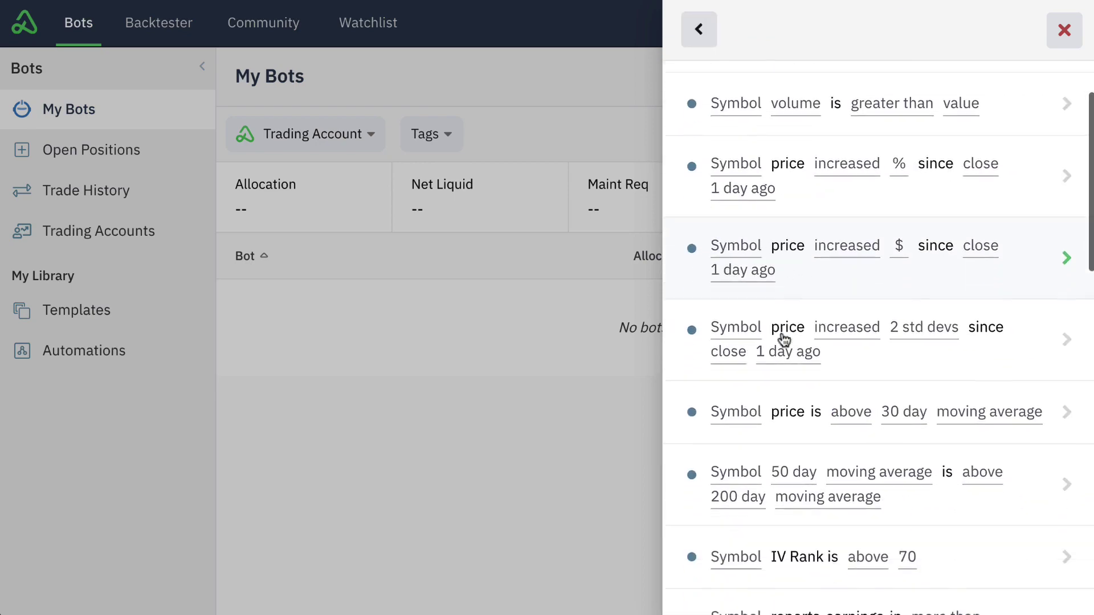
click(788, 456)
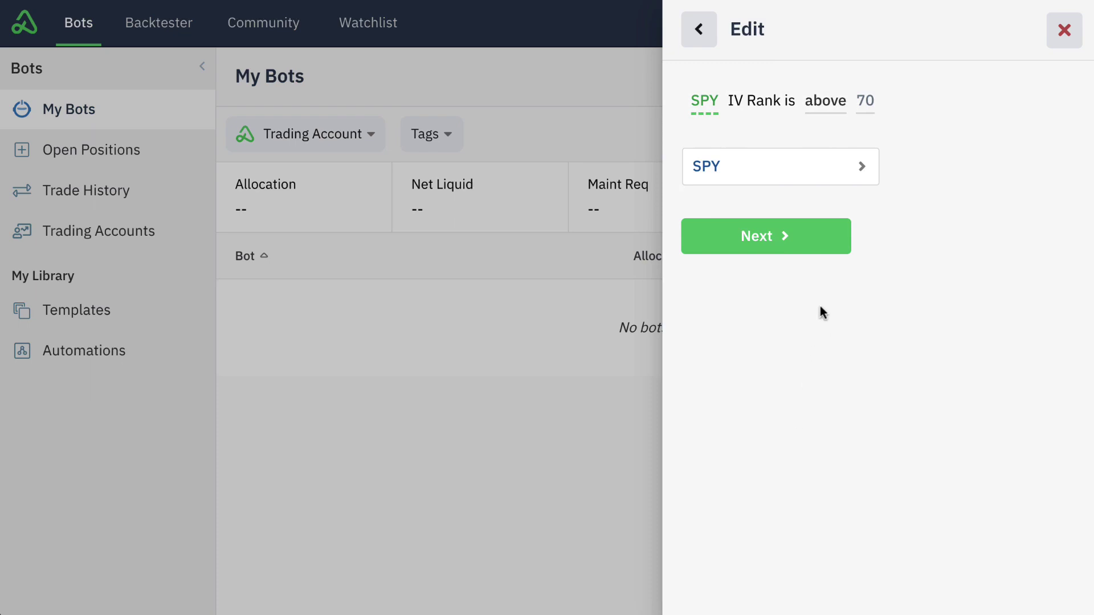
click(783, 252)
click(783, 251)
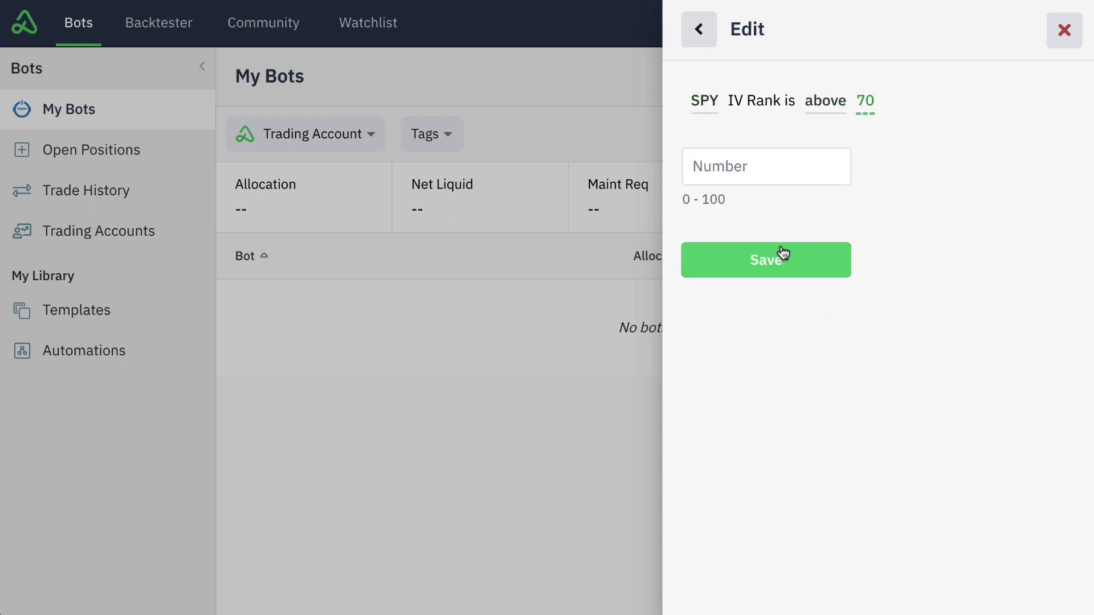
text(50)
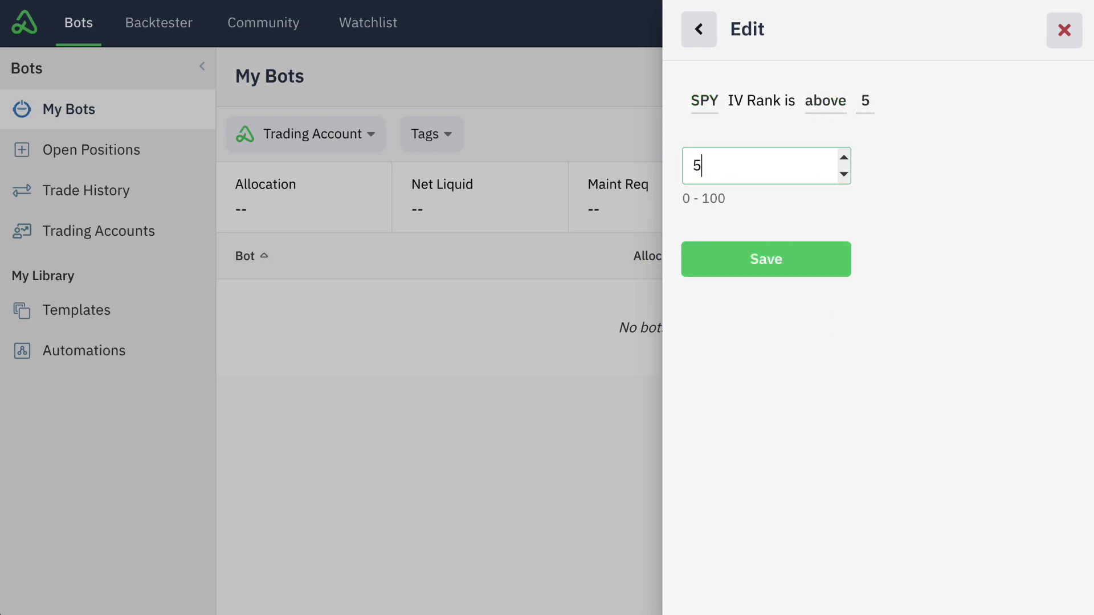
click(765, 272)
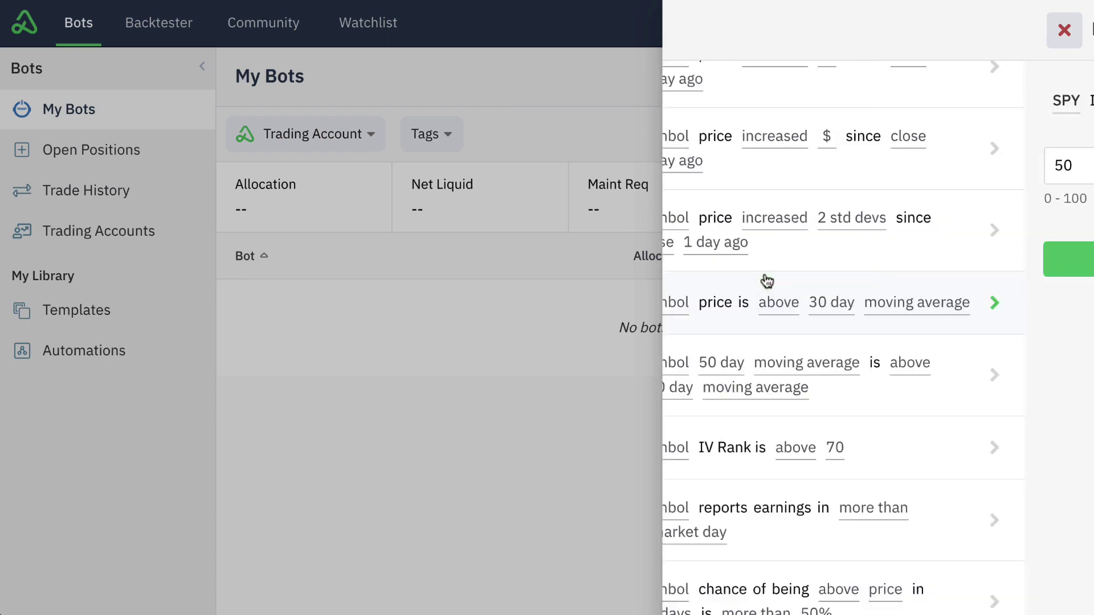
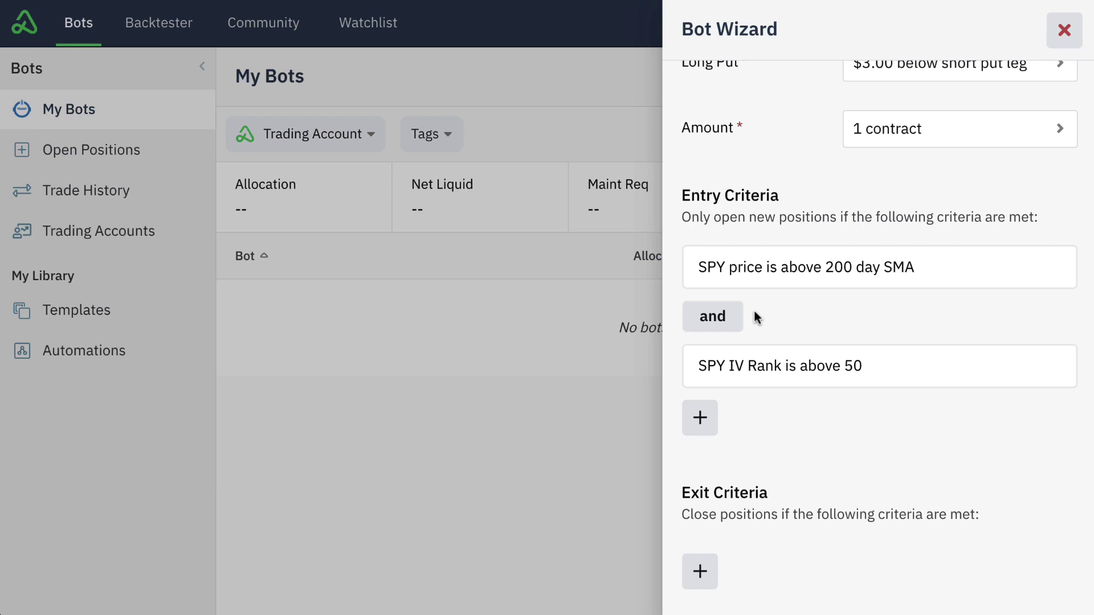
Create a group from the SPY IV Rank entry criterion, joined to the 200 day SMA criterion with "and".
click(734, 322)
click(735, 327)
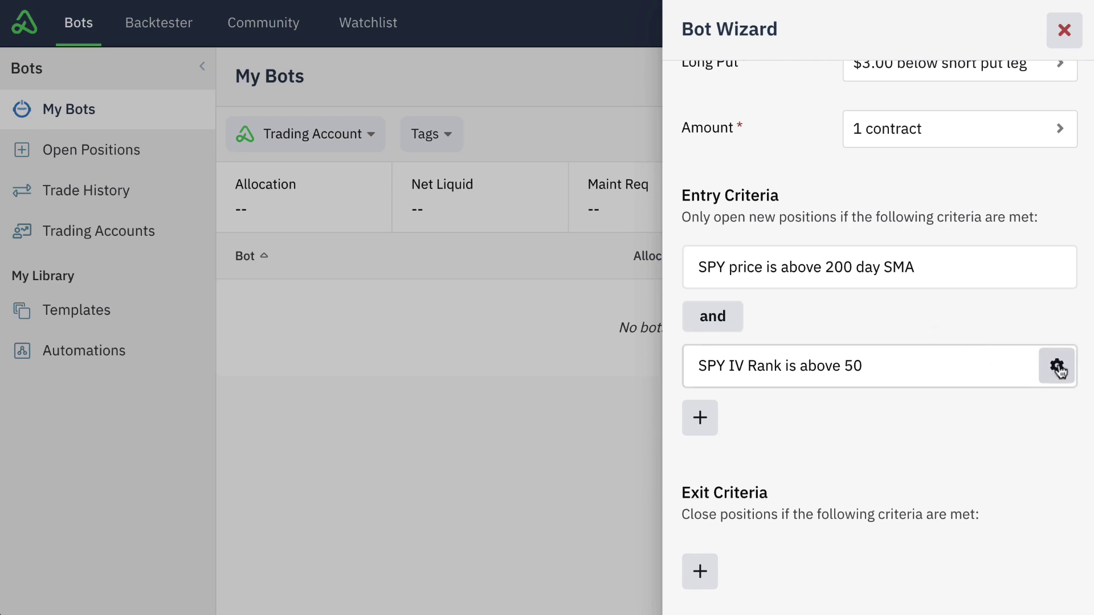
click(1058, 367)
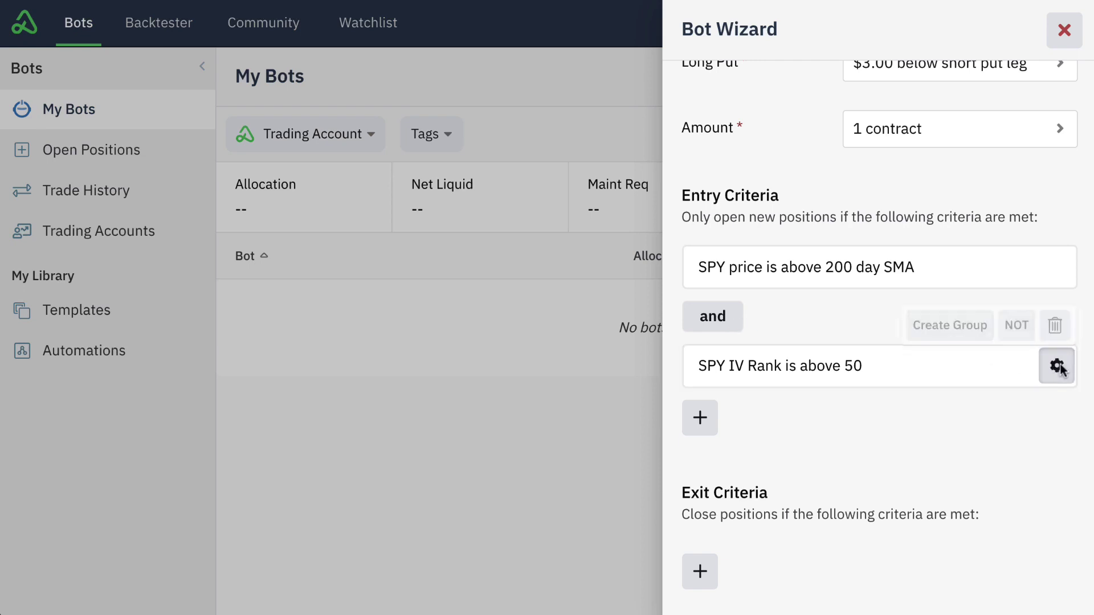
click(946, 321)
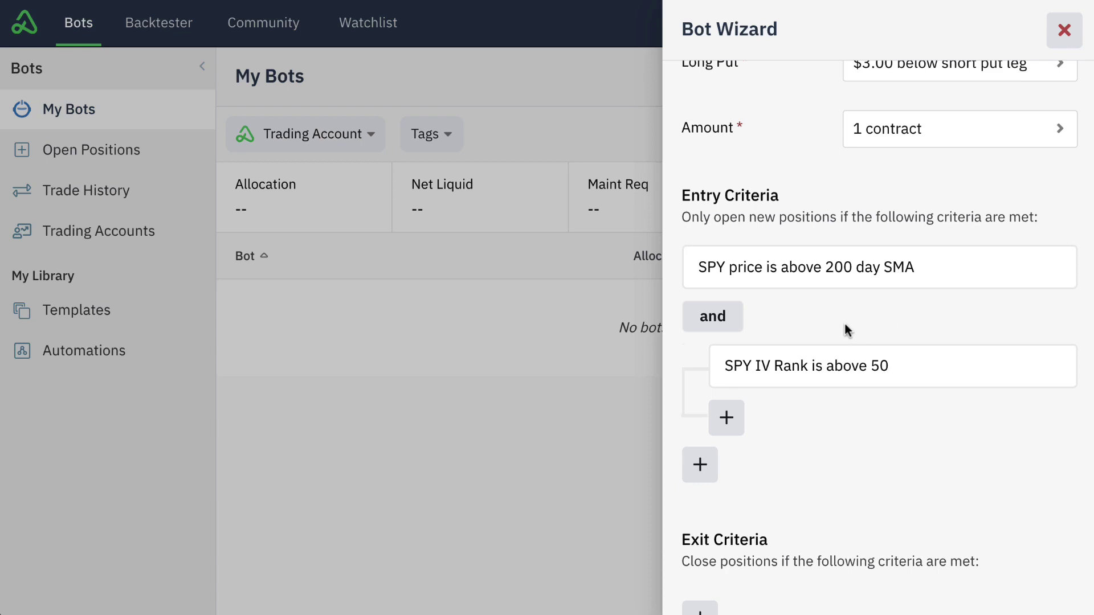
Add to the IV Rank group a criterion that the SPY price decreased $1 since close 1 market day ago, and save it.
click(736, 418)
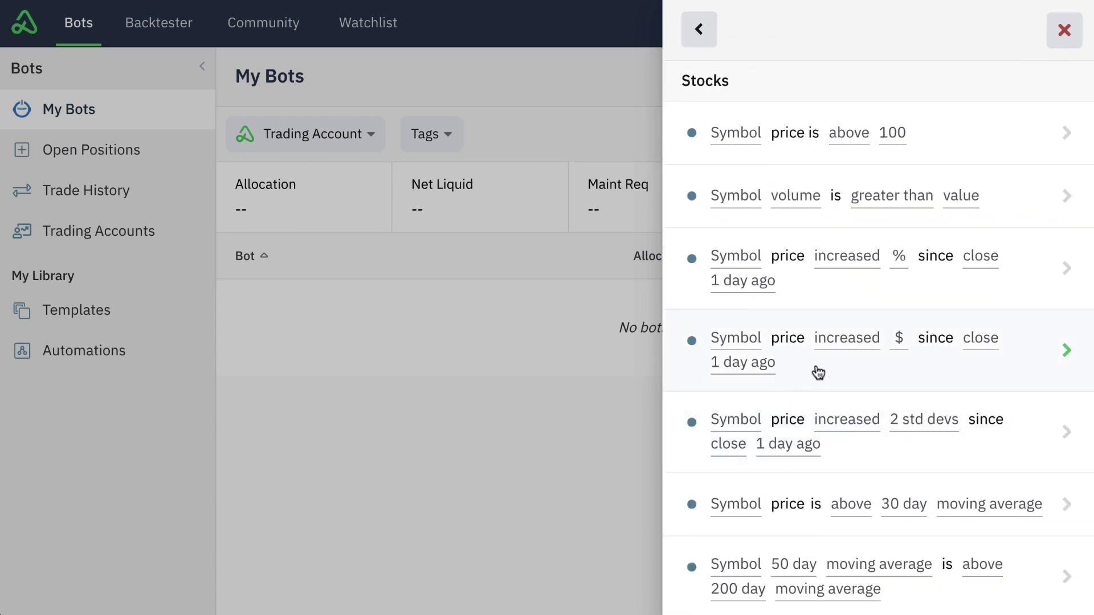
click(818, 372)
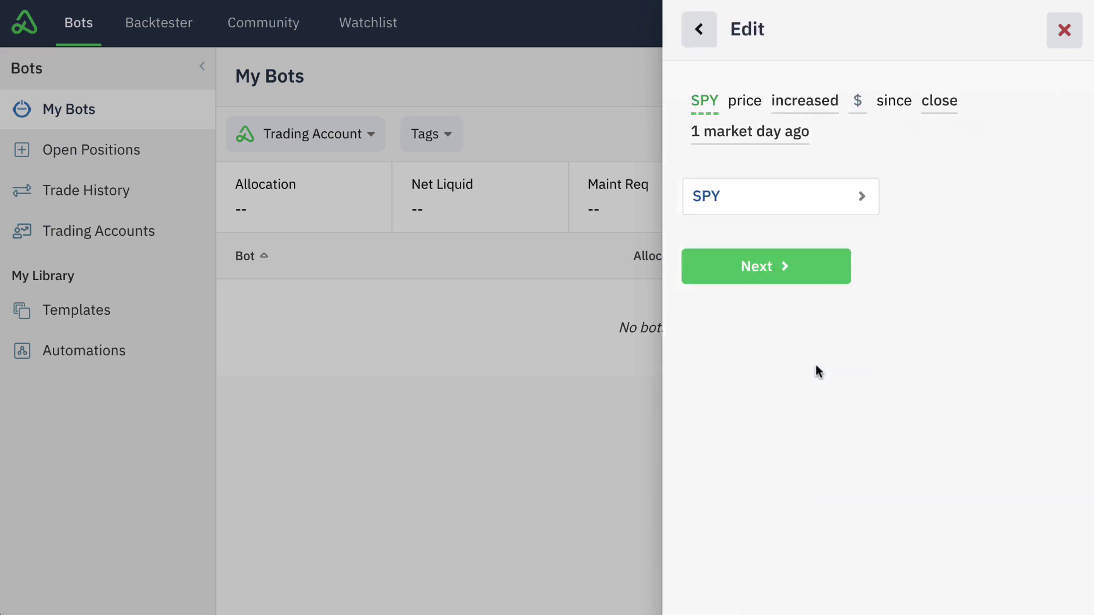
click(786, 277)
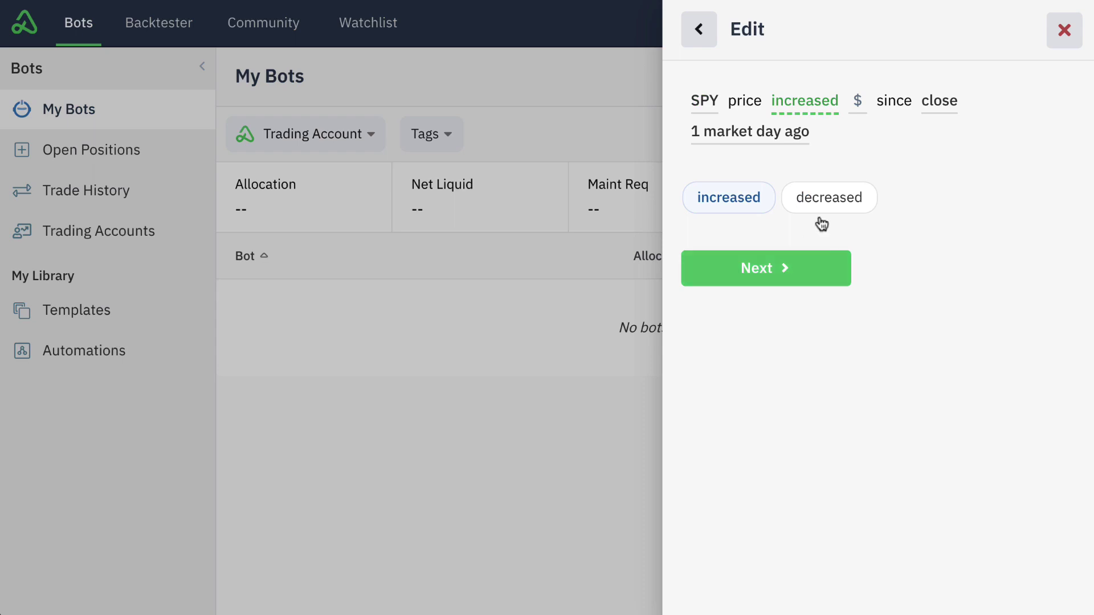
click(837, 194)
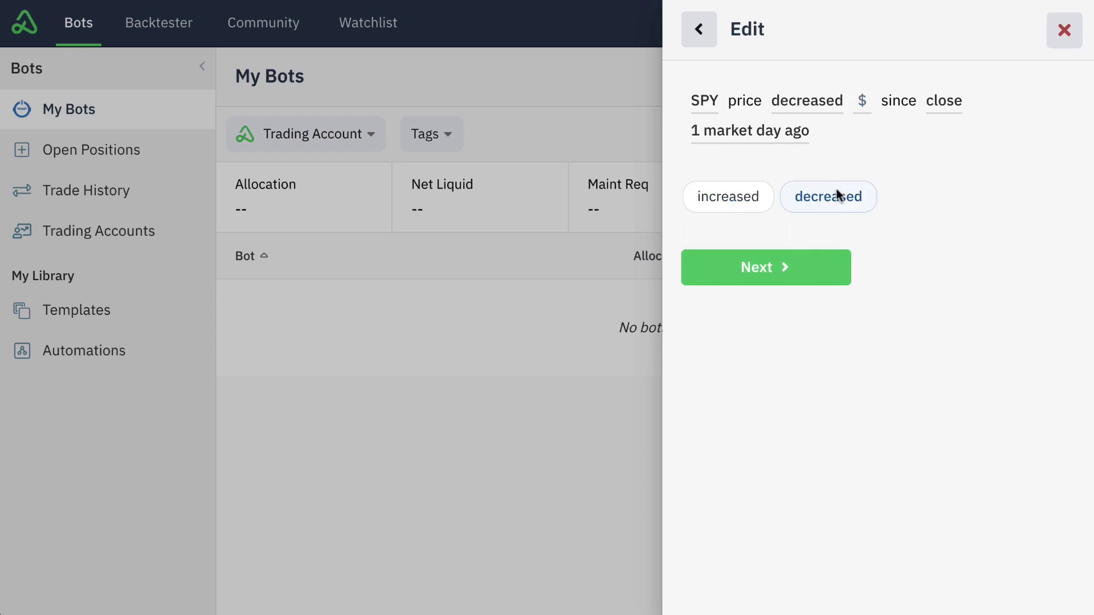
click(776, 268)
text(1)
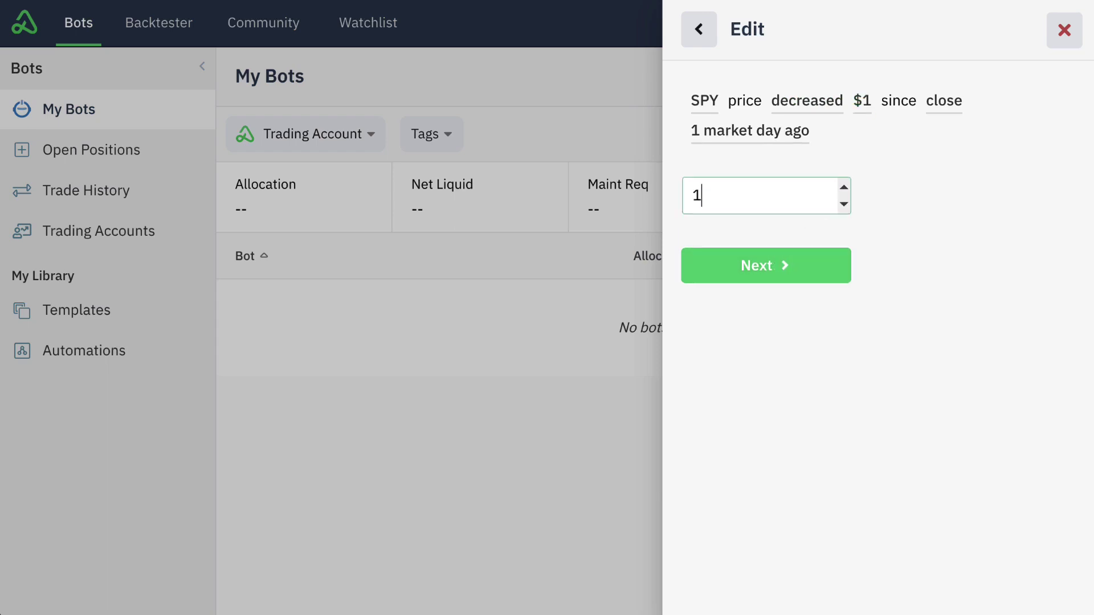
click(762, 271)
click(761, 271)
click(762, 270)
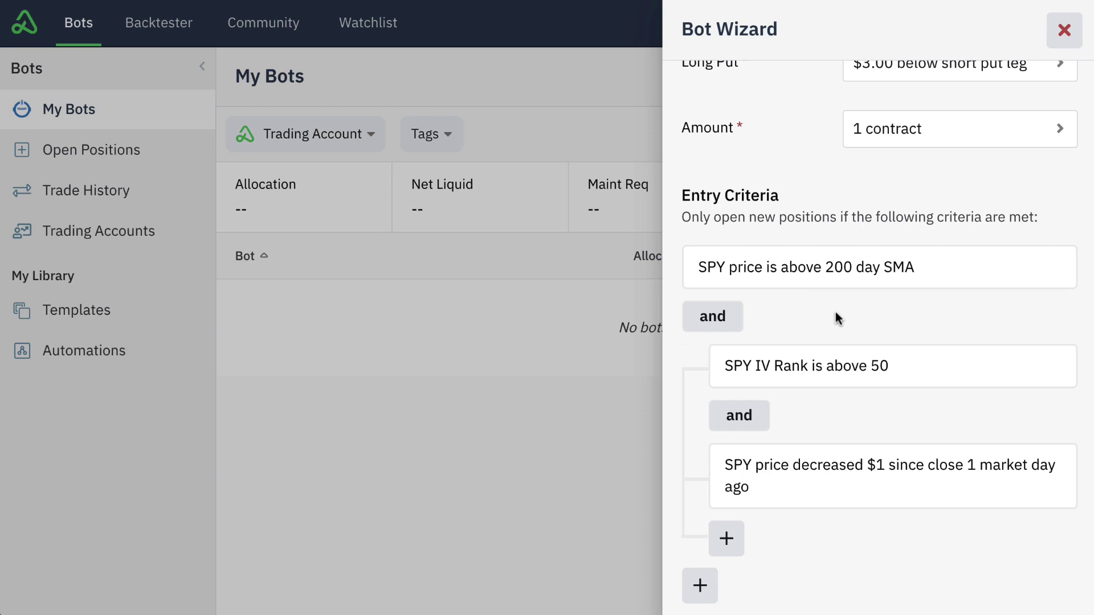
Add an exit criterion that the position's return % is greater than 50, and save it.
scroll(790, 402, down, 1)
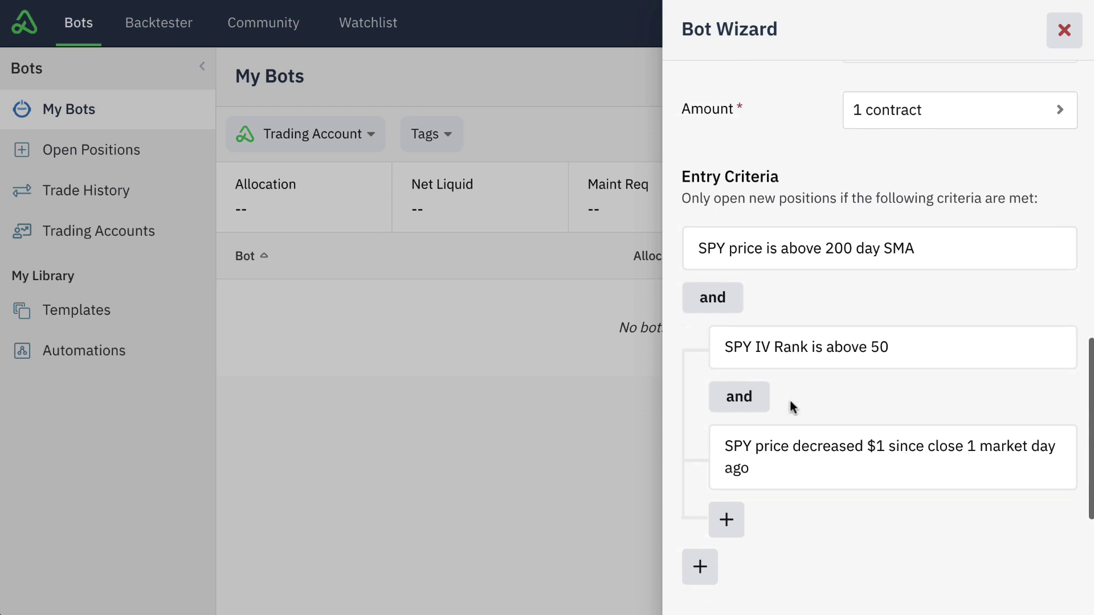
scroll(790, 403, down, 2)
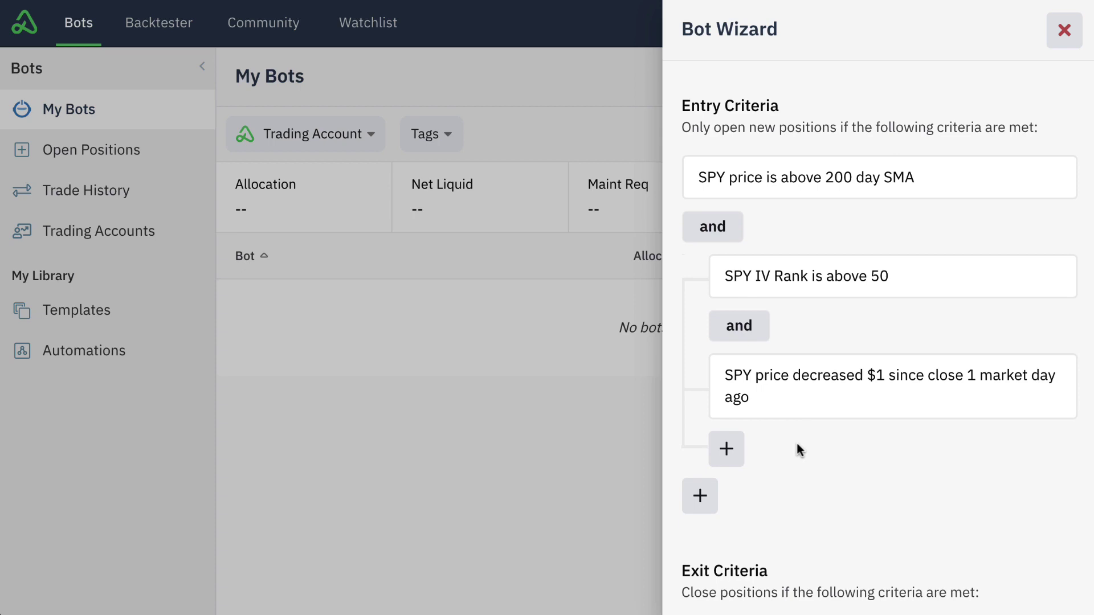
scroll(797, 445, down, 4)
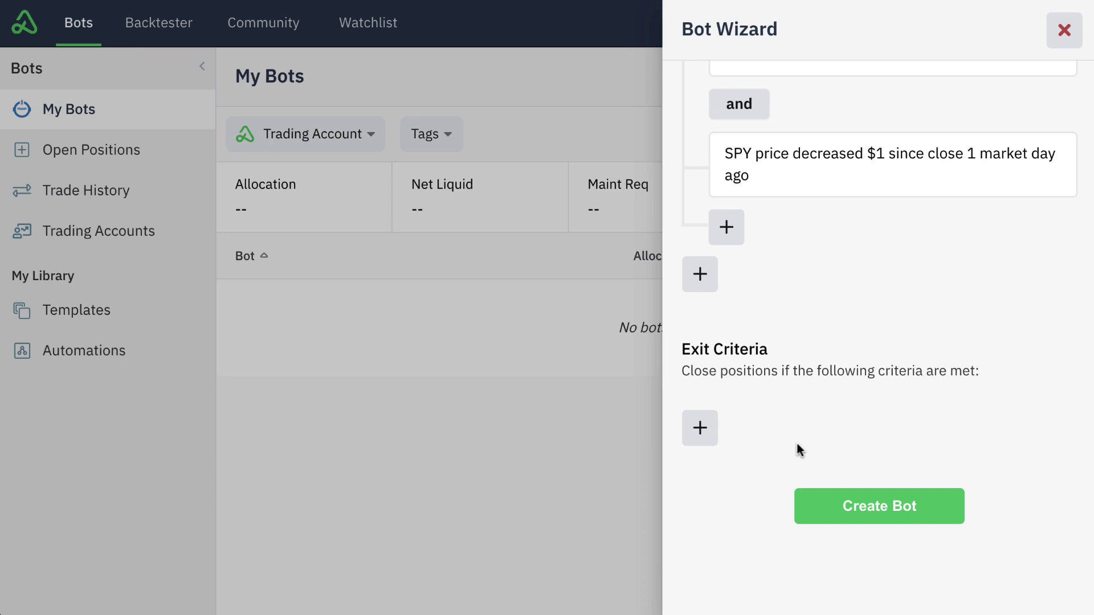
click(700, 429)
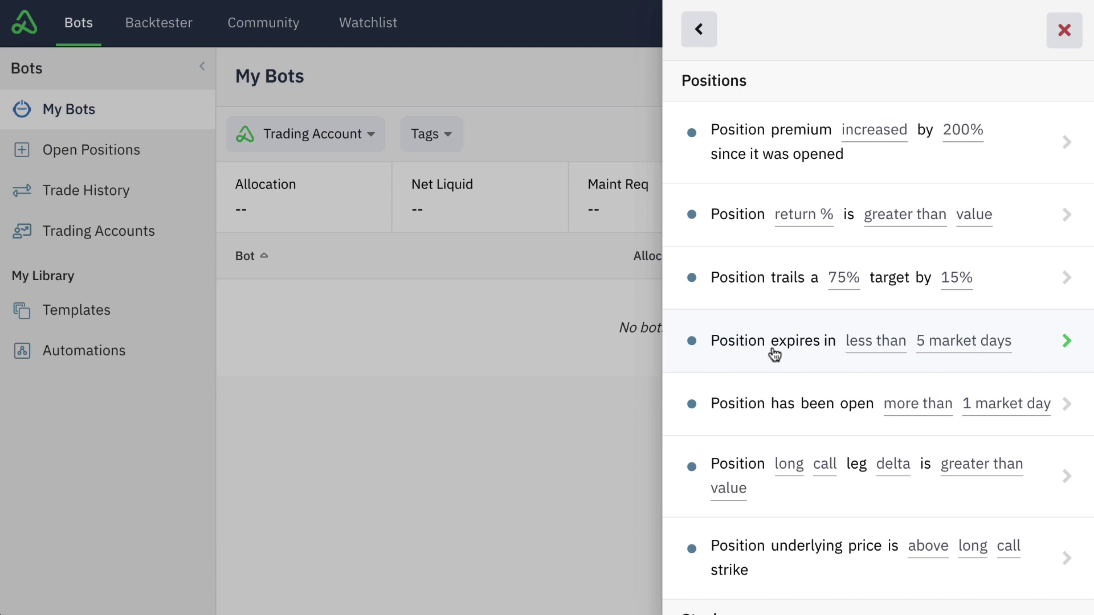
click(783, 201)
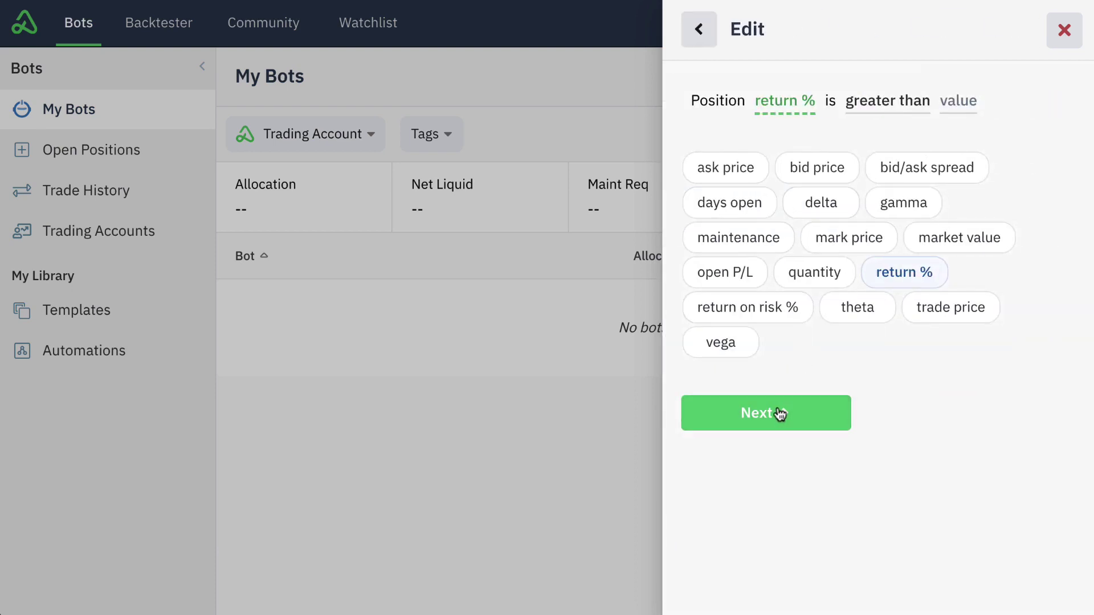
click(780, 411)
click(773, 238)
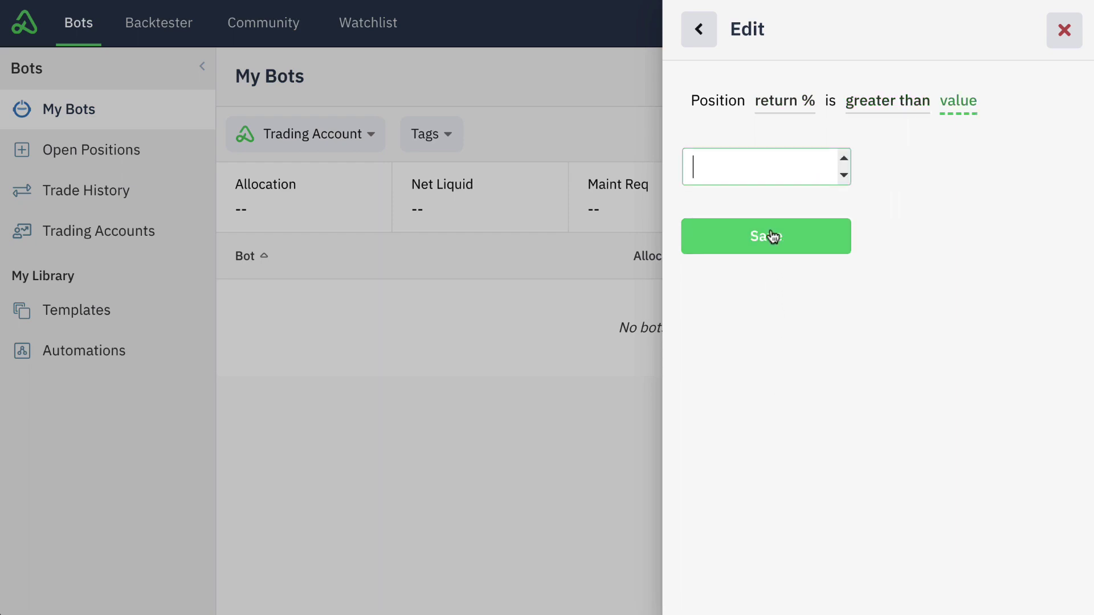
text(50)
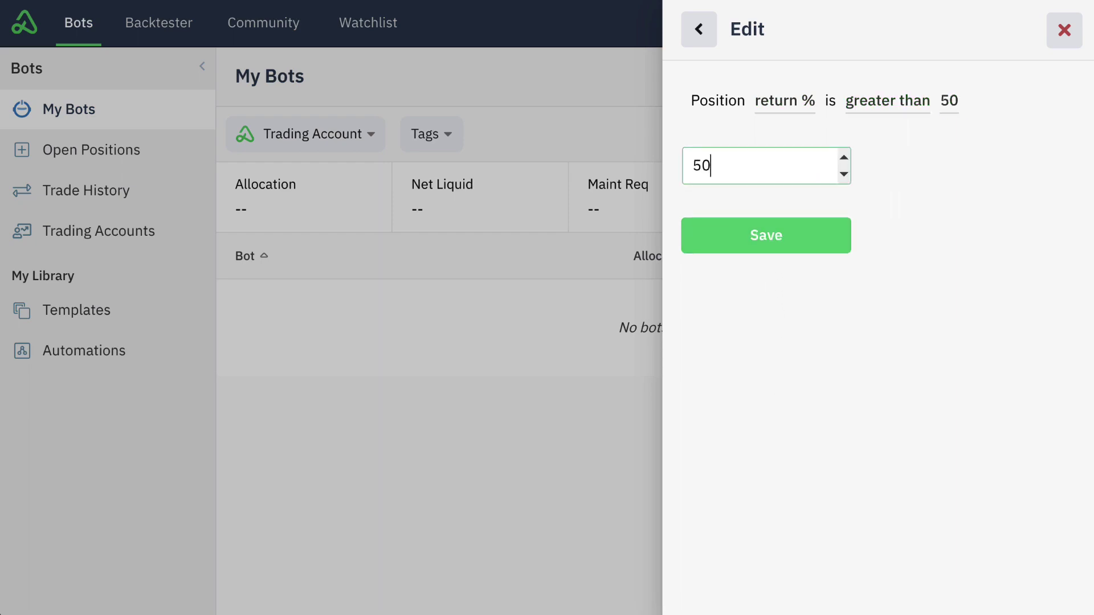
click(799, 236)
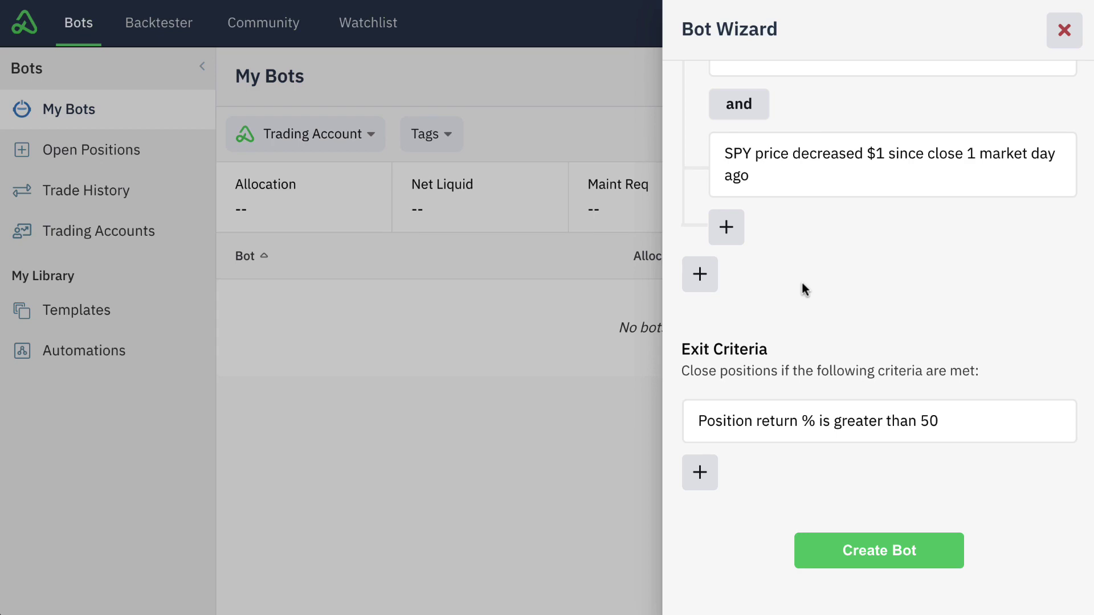
Add and save a second exit criterion that the position expires in less than 2 market days, joined to the return criterion with "or".
click(701, 472)
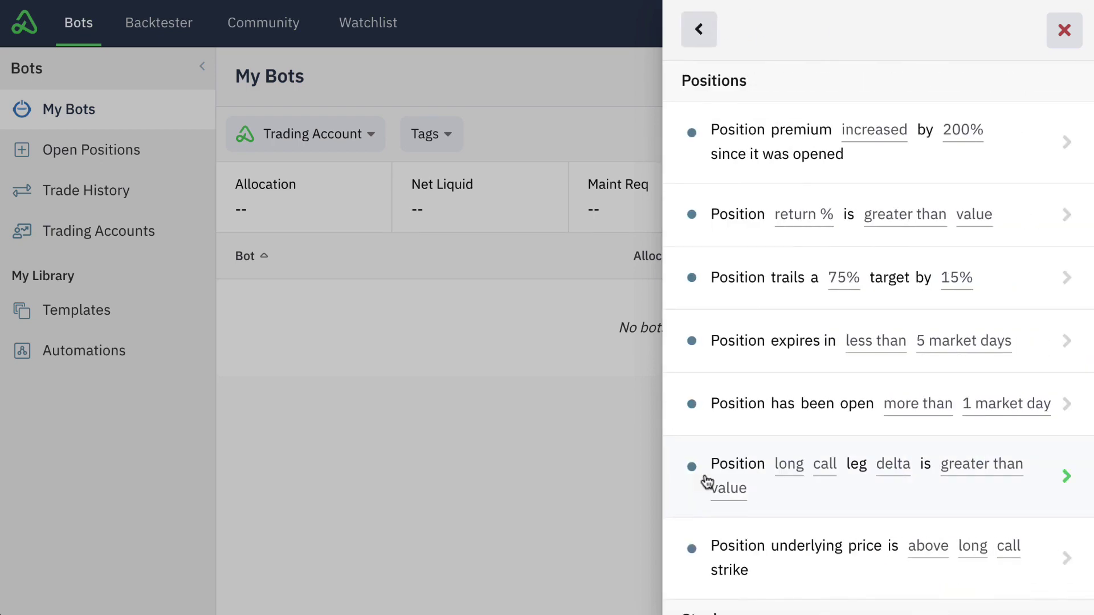
click(822, 344)
click(794, 238)
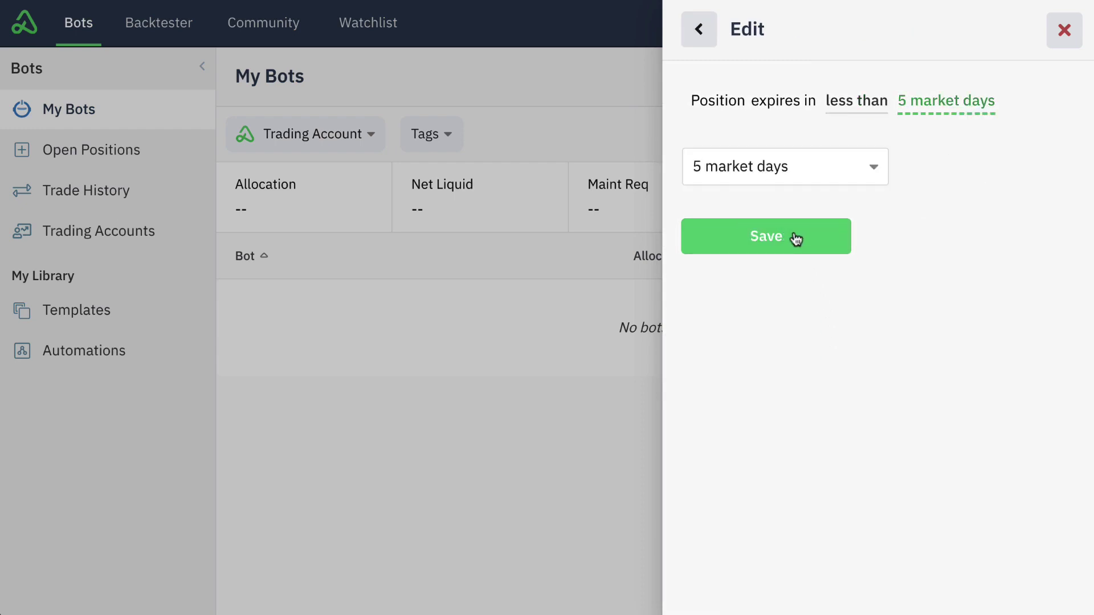
click(800, 166)
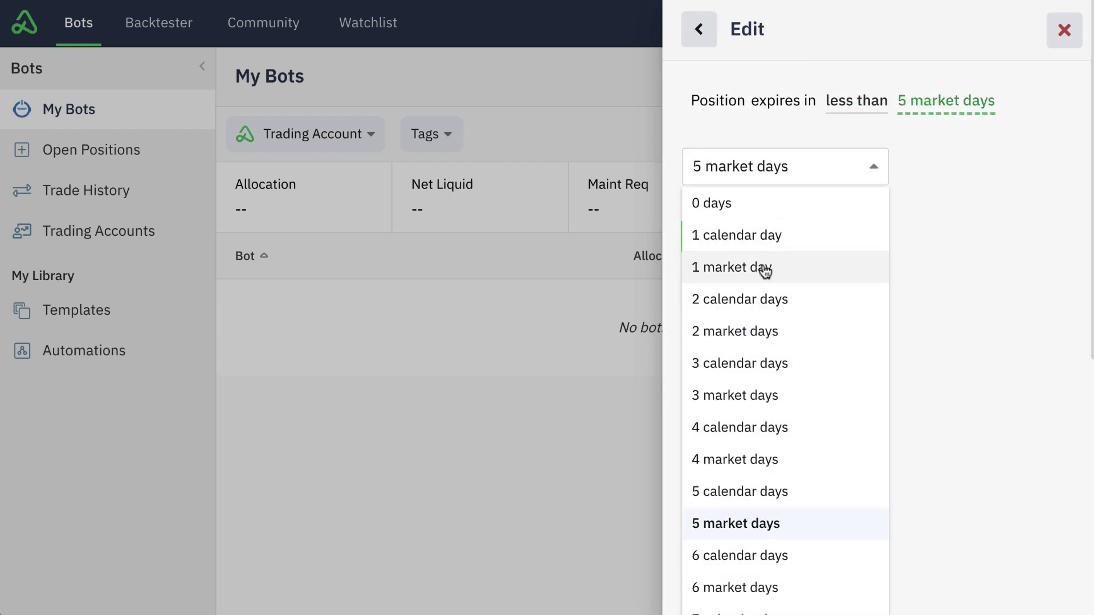
click(758, 329)
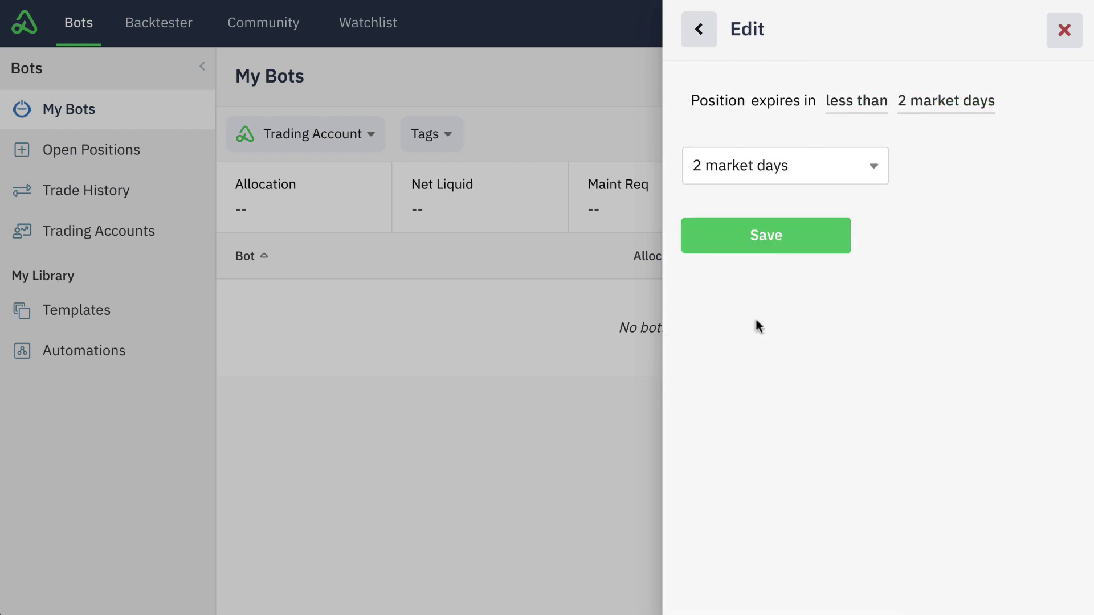
click(761, 248)
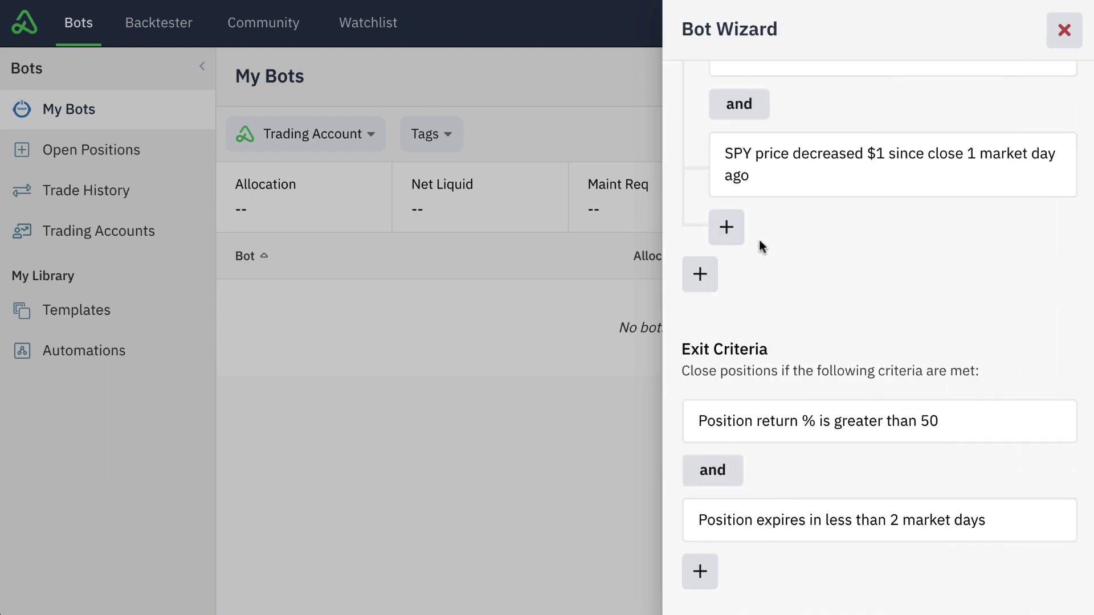
click(725, 475)
Create the bot from the completed wizard setup and open the new bot's page.
scroll(771, 472, down, 3)
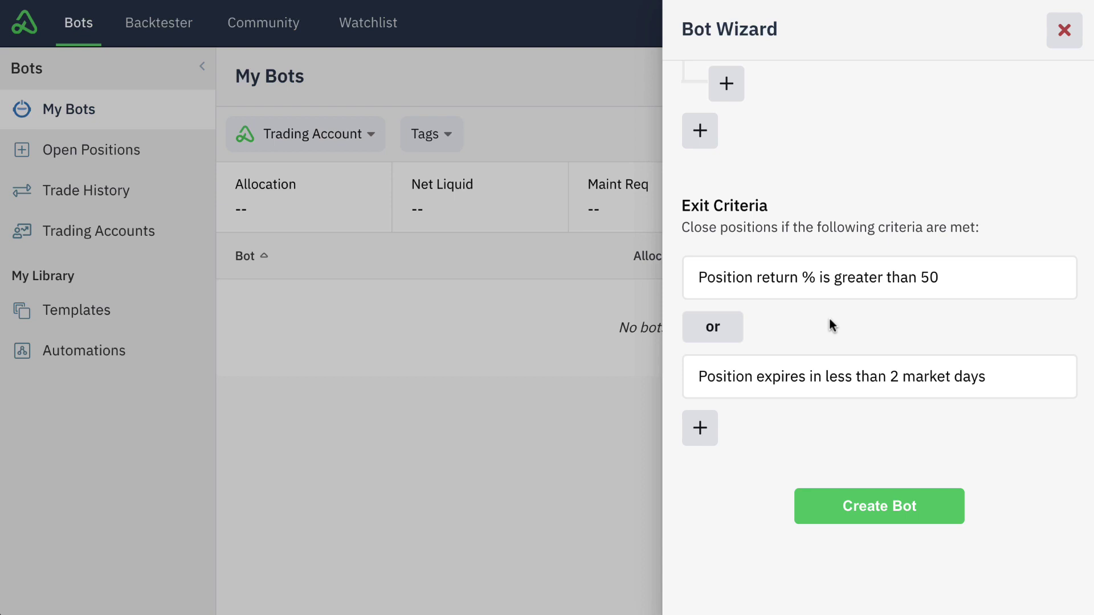
click(844, 516)
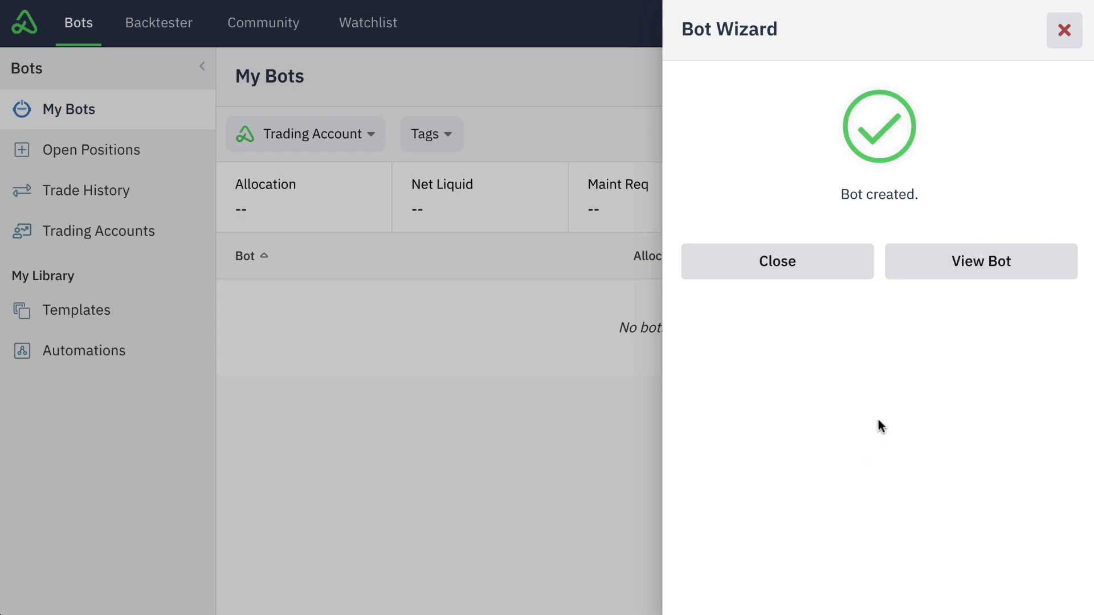
click(932, 274)
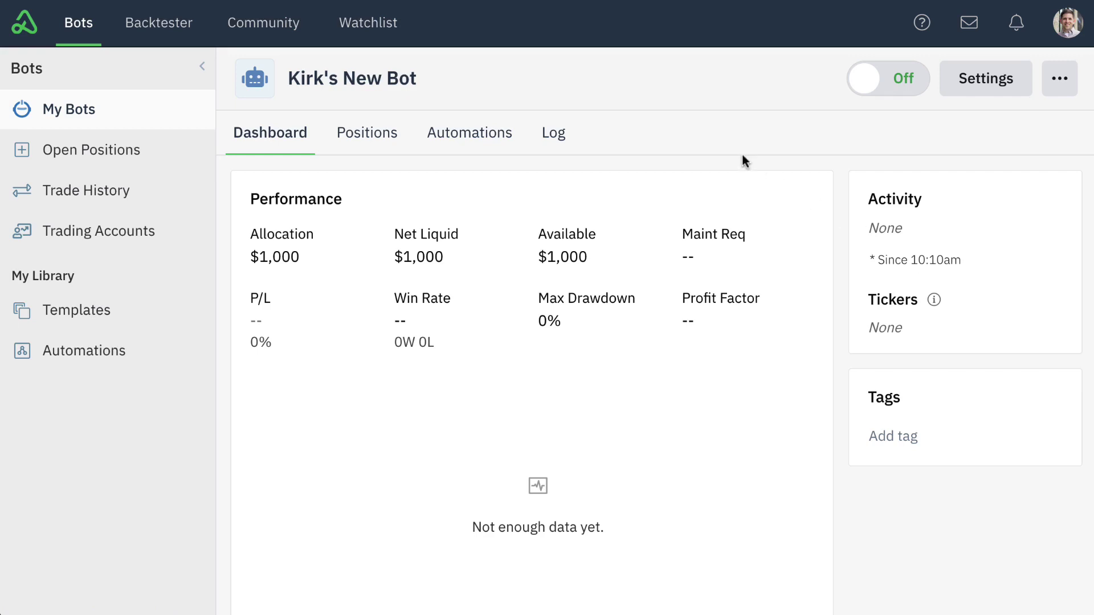
Open the bot's Entry Scanner automation and examine the conditions of its "Bot can open a new position?" decision.
click(464, 132)
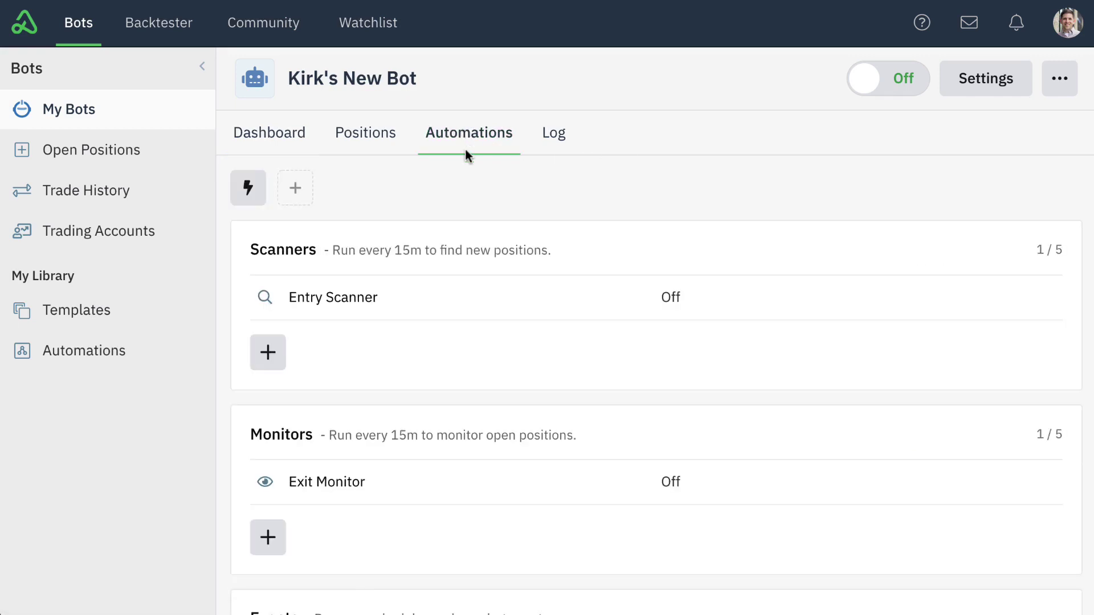
click(496, 298)
click(177, 111)
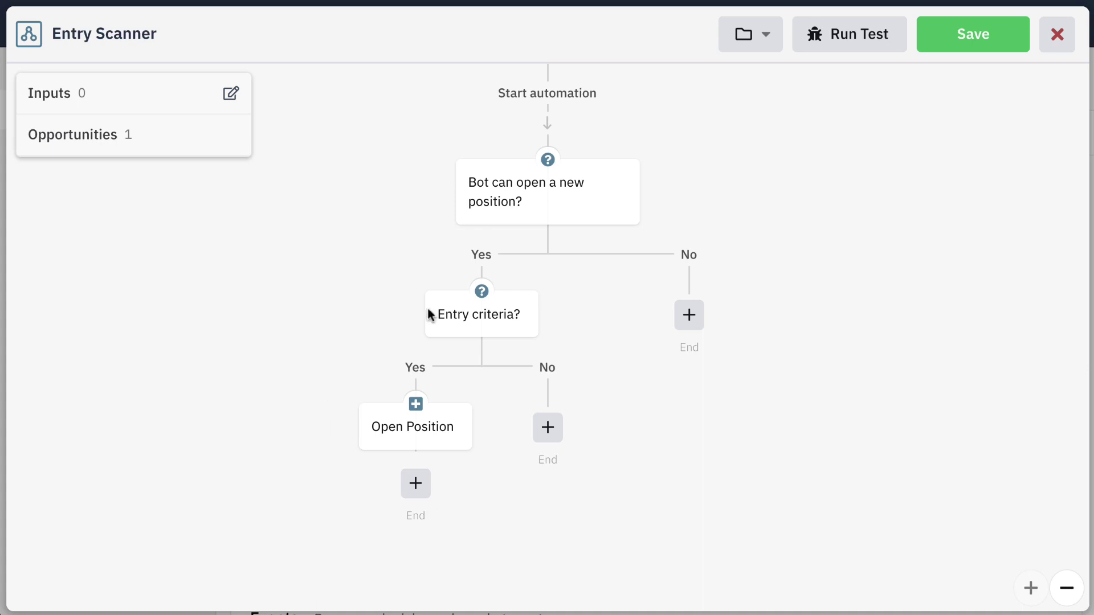
click(535, 211)
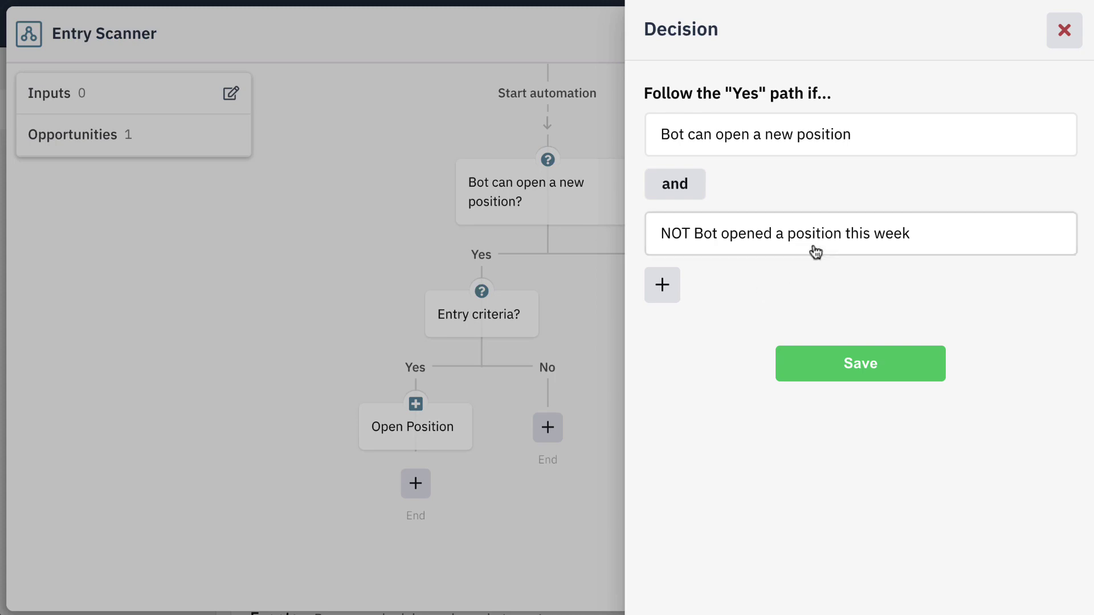
click(1062, 31)
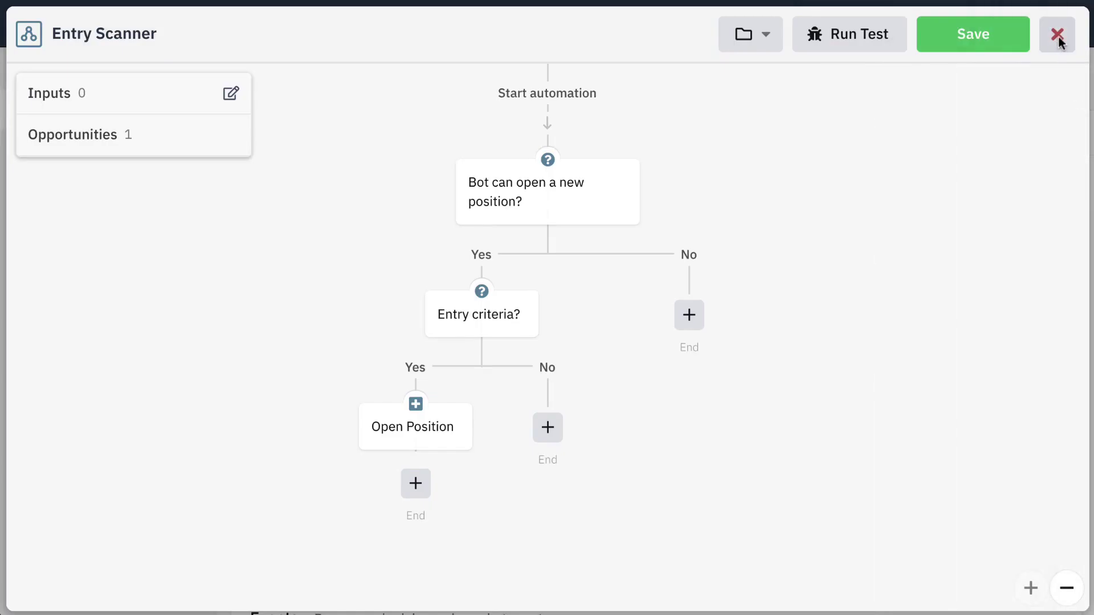
In the Entry criteria decision, set the SPY IV Rank threshold to above 75 and save the decision.
click(482, 315)
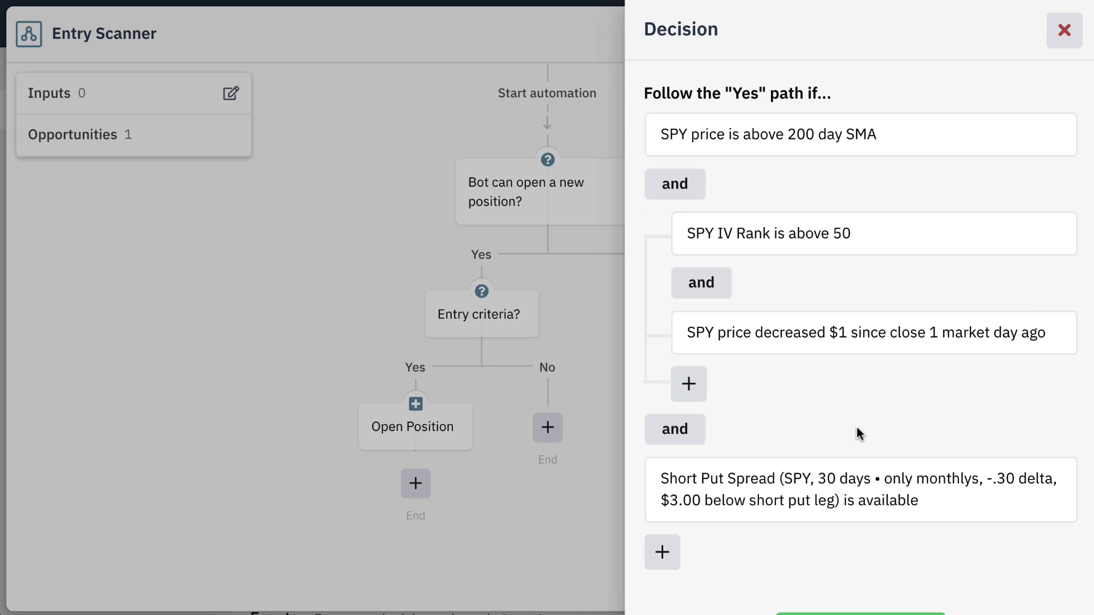
mouse_move(935, 501)
click(853, 236)
click(828, 103)
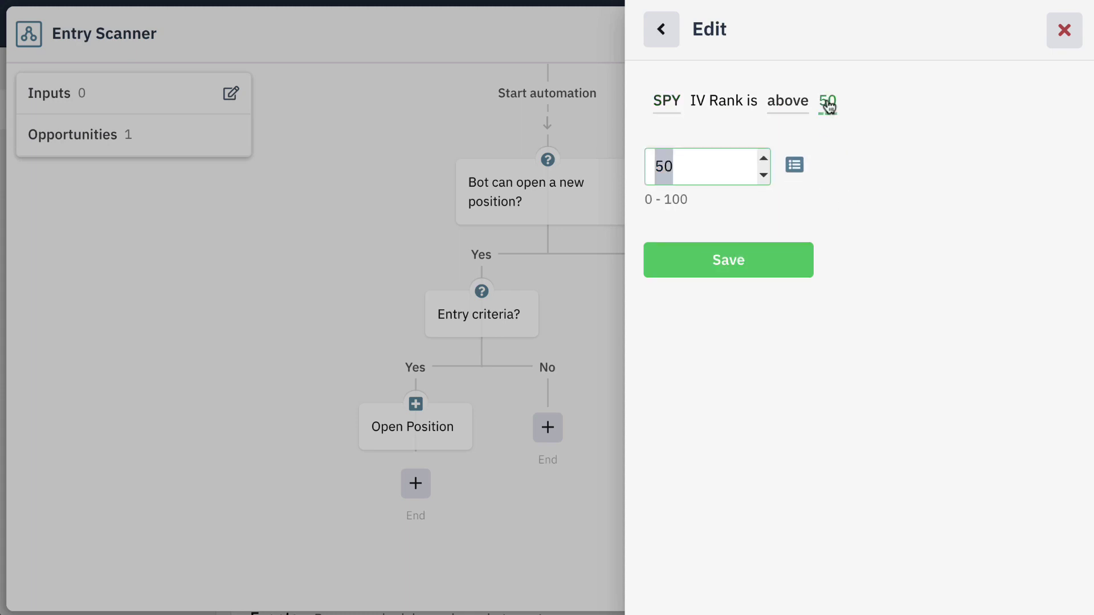
text(75)
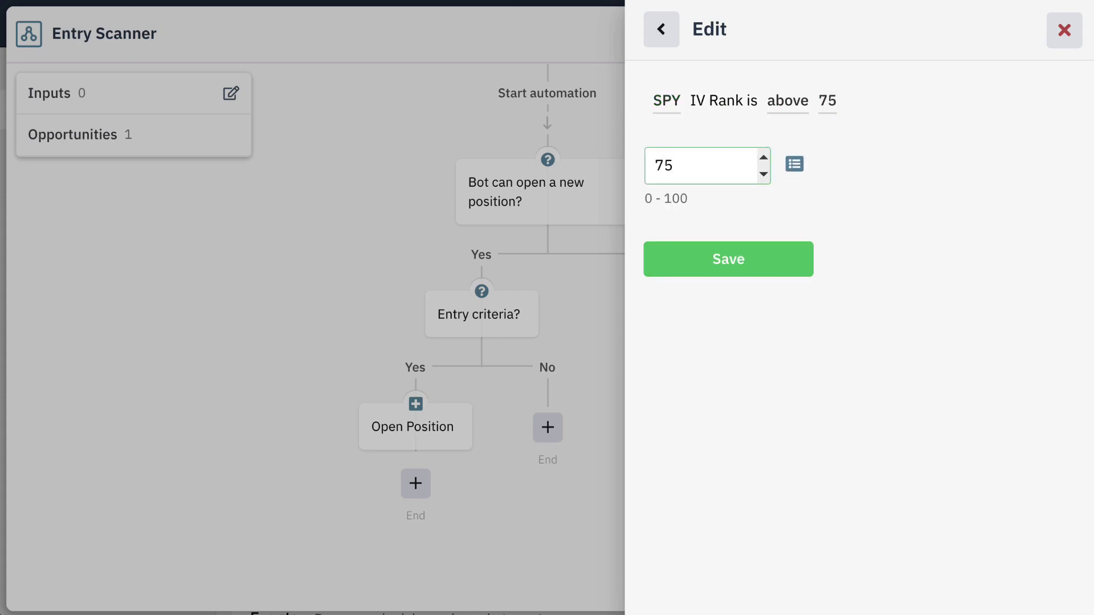
click(701, 263)
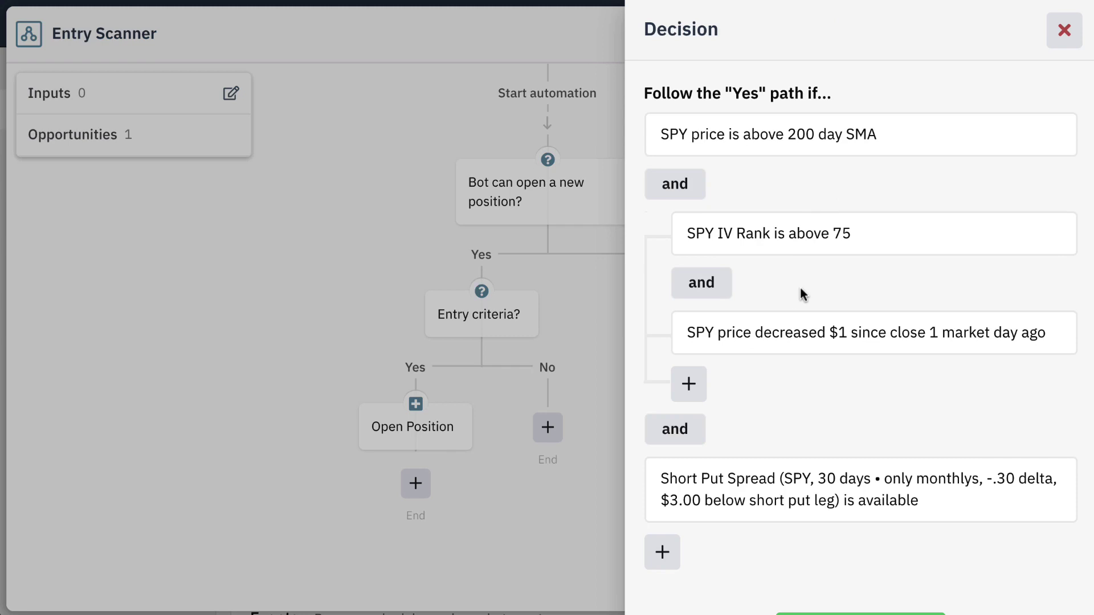
scroll(799, 291, down, 2)
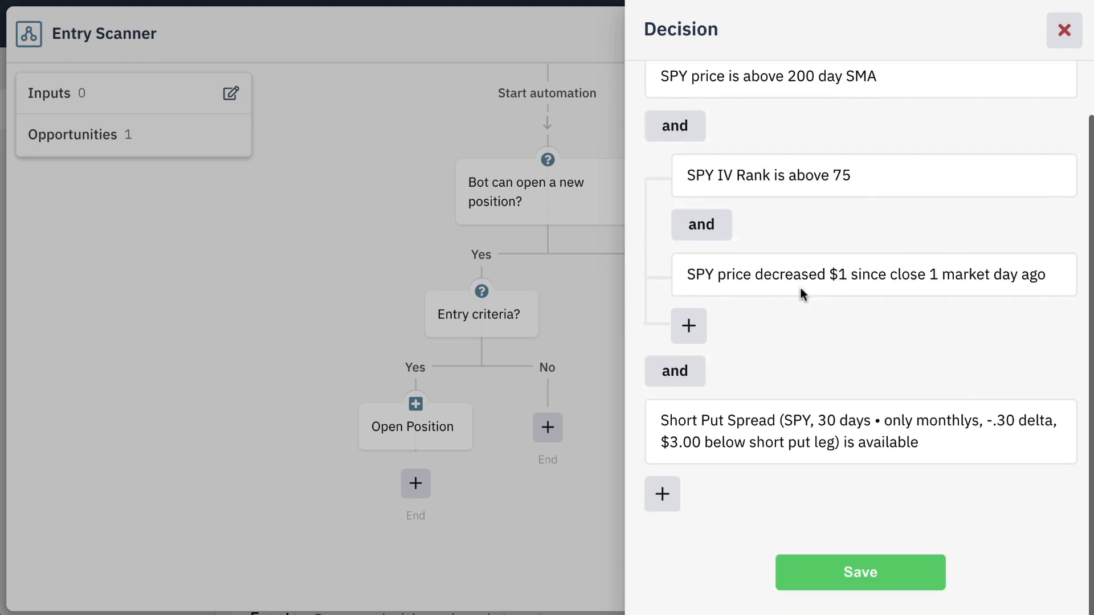
click(830, 573)
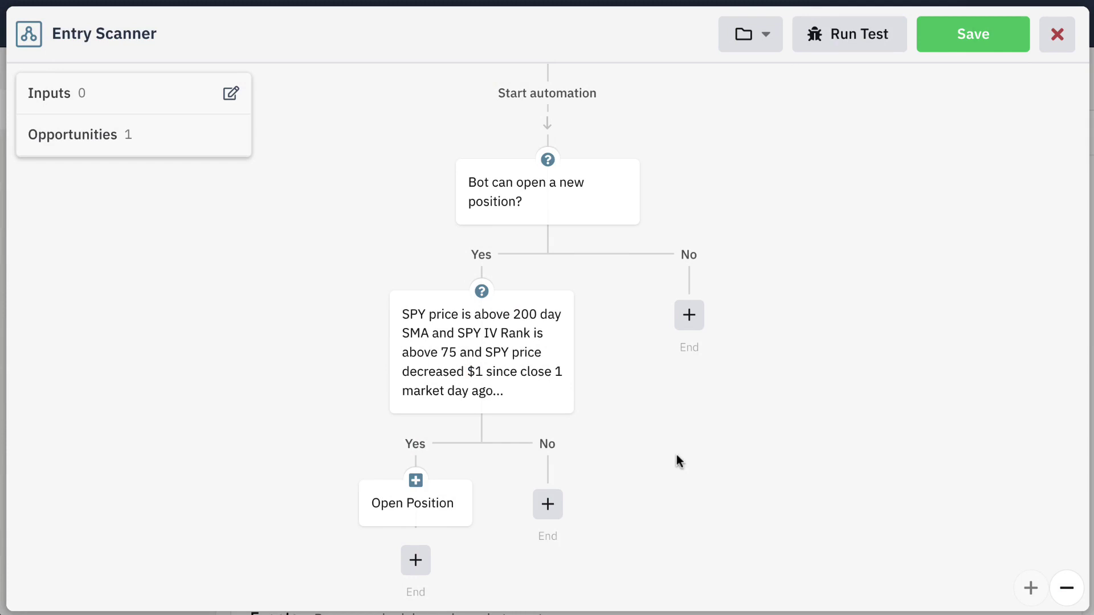
Review the short put spread settings of the Open Position action without changing them, and save the Entry Scanner automation.
mouse_move(471, 320)
mouse_move(383, 504)
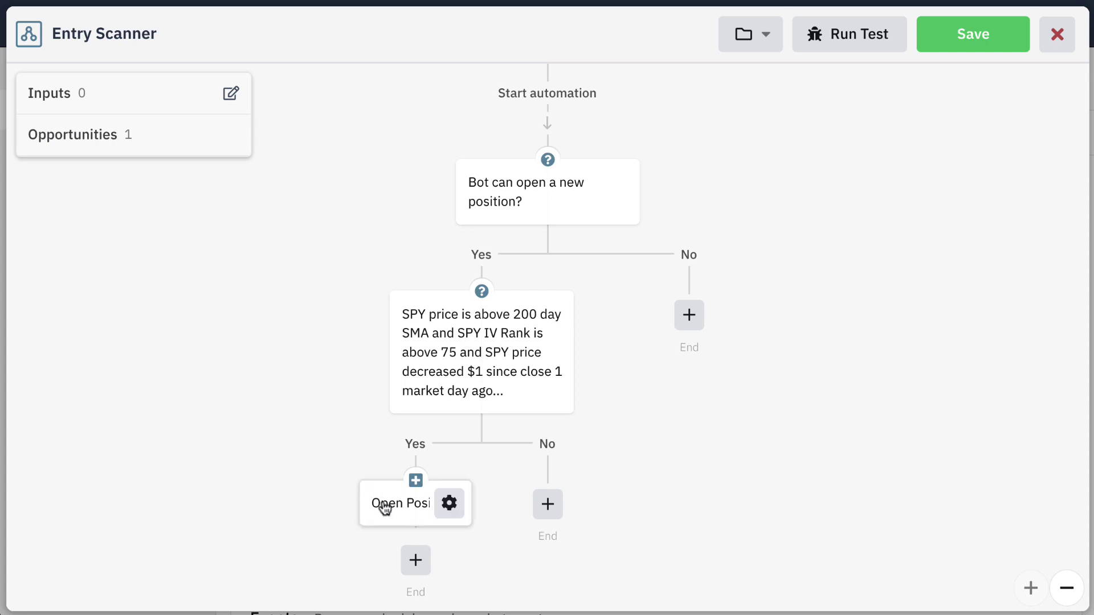
click(385, 507)
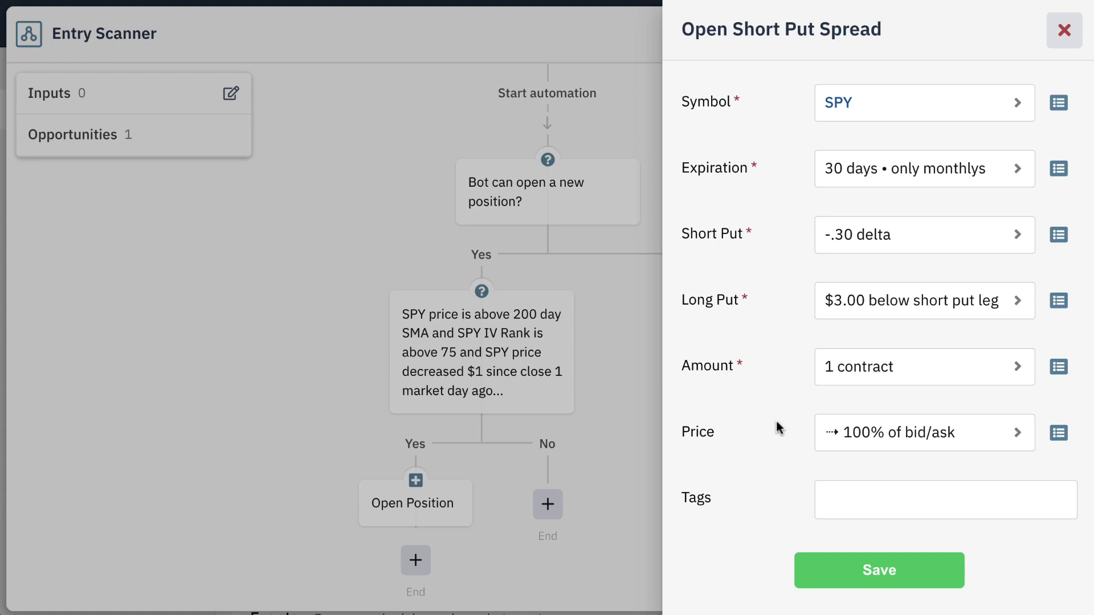
click(1063, 32)
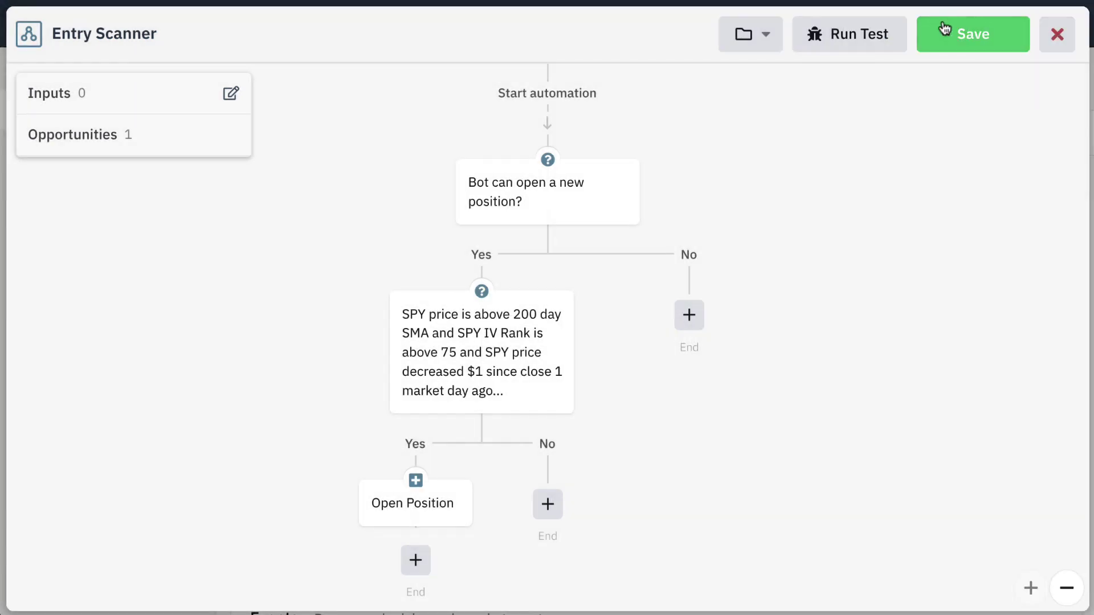
click(978, 35)
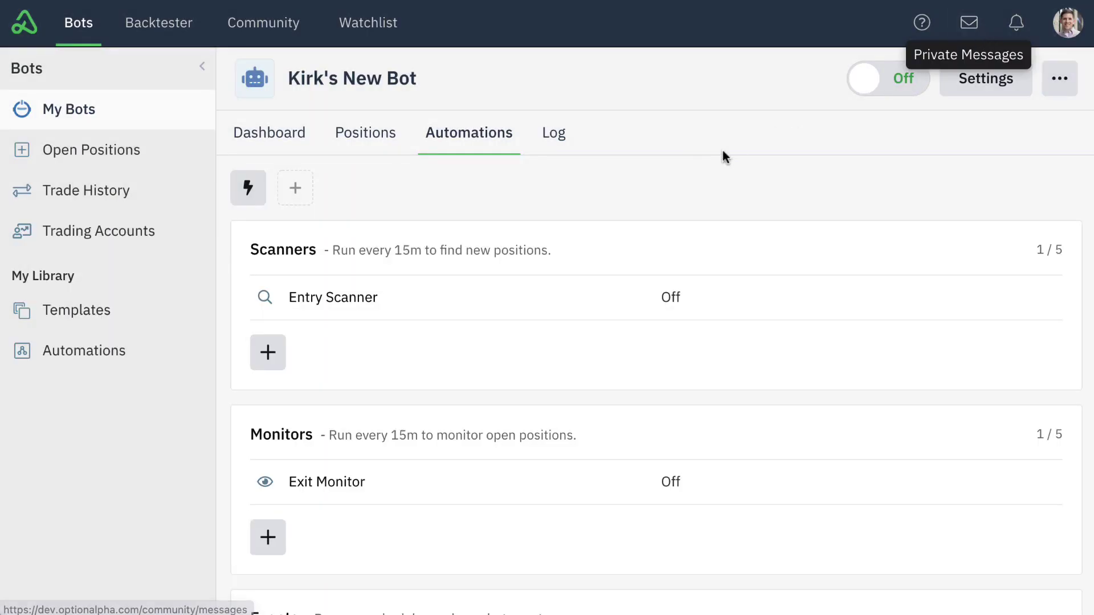
Open the Exit Monitor automation, review the conditions of its Exit criteria decision, and save that decision.
click(524, 481)
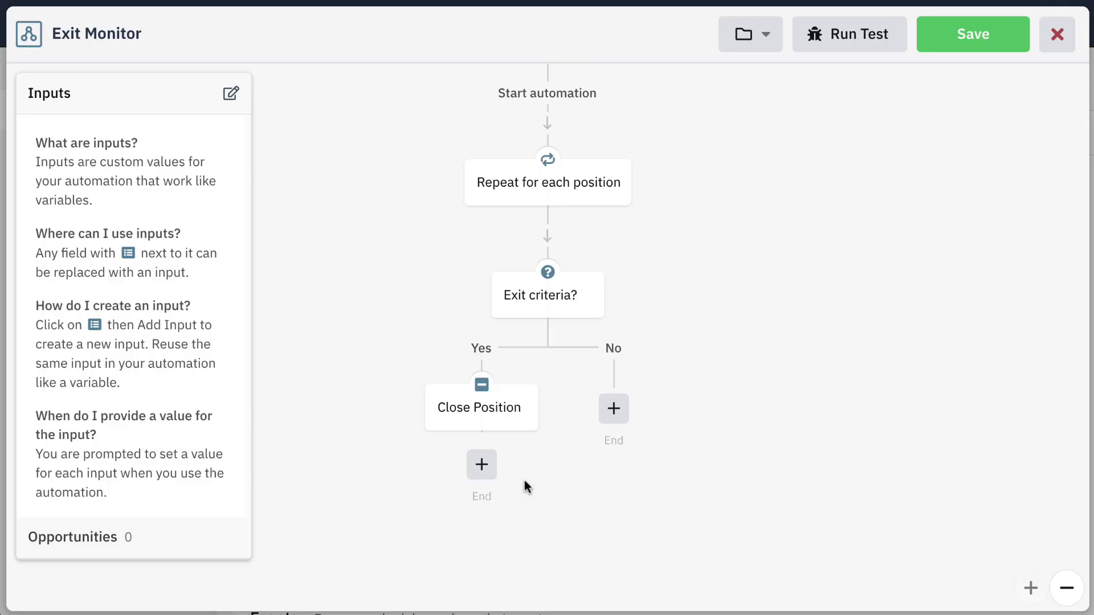
click(168, 89)
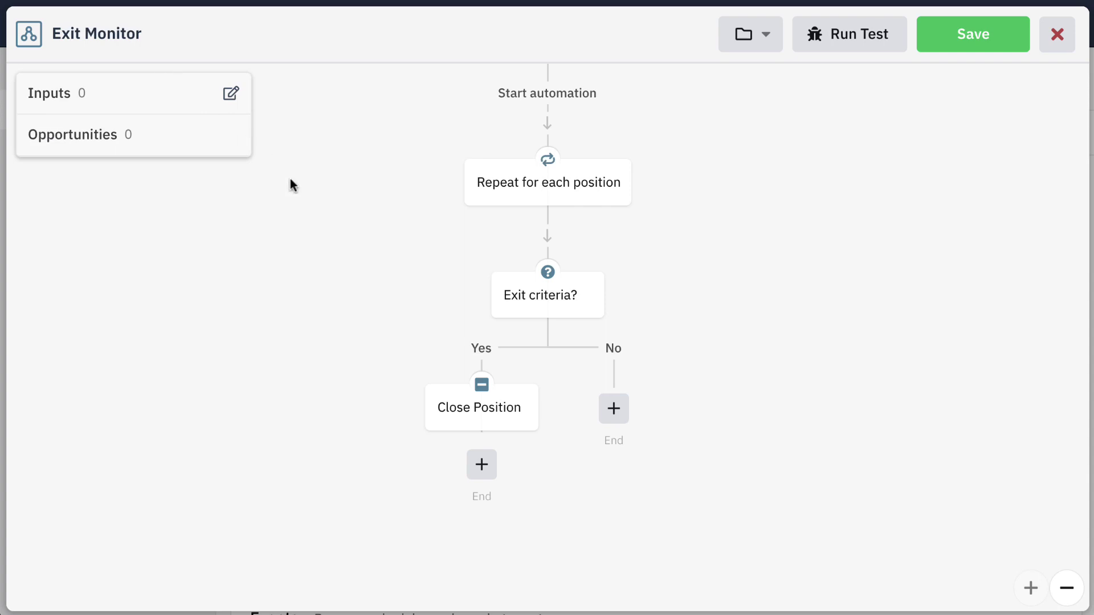
mouse_move(506, 191)
click(541, 296)
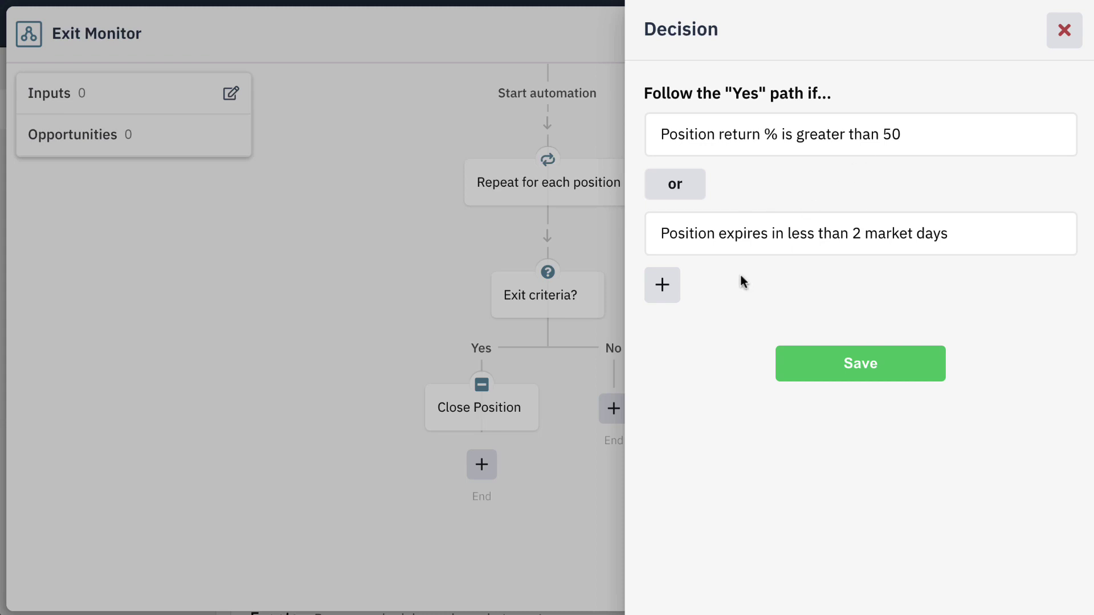
click(827, 362)
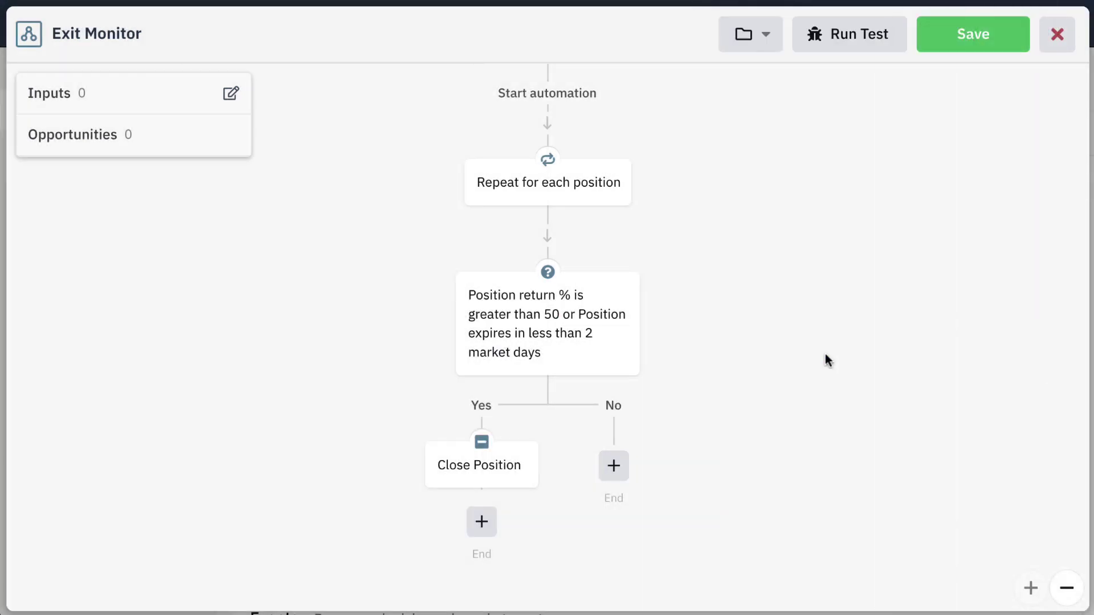
View the actions available for the No path without adding any, and save the Exit Monitor automation.
click(615, 465)
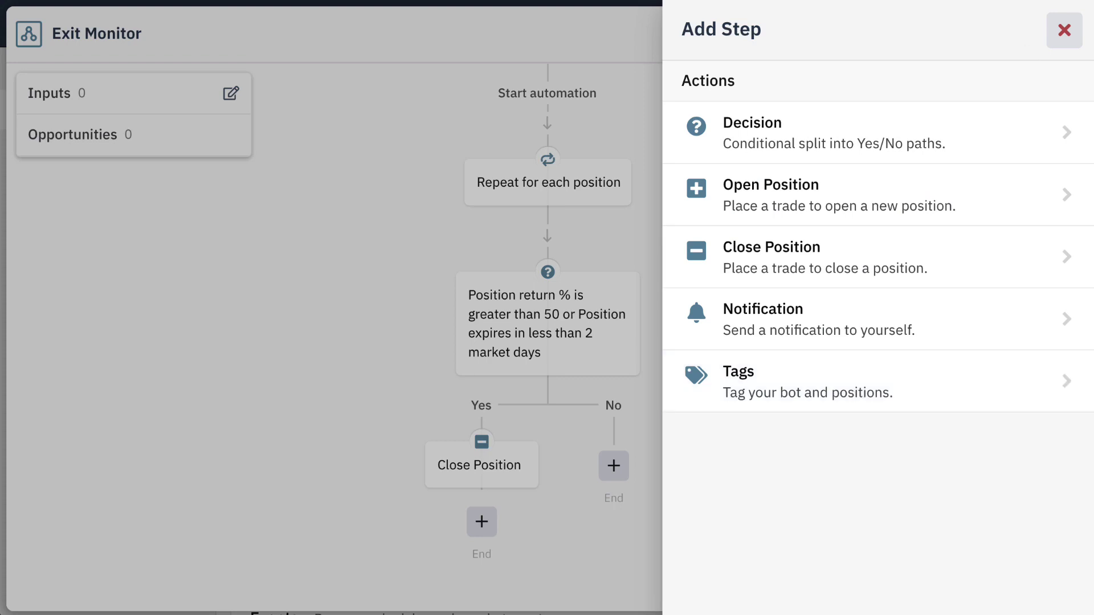
click(1052, 34)
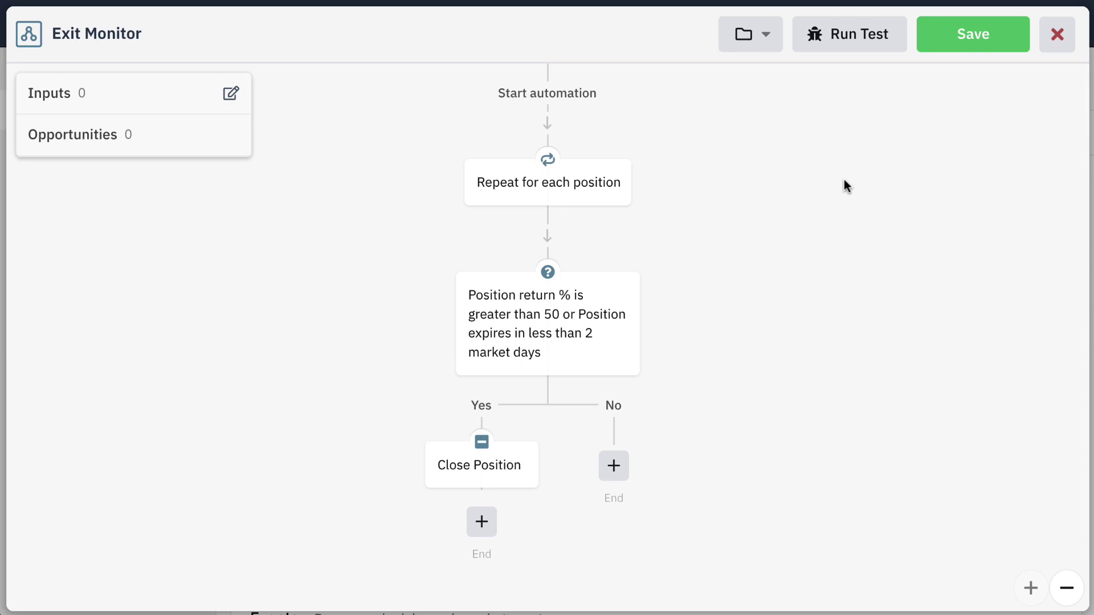
click(965, 41)
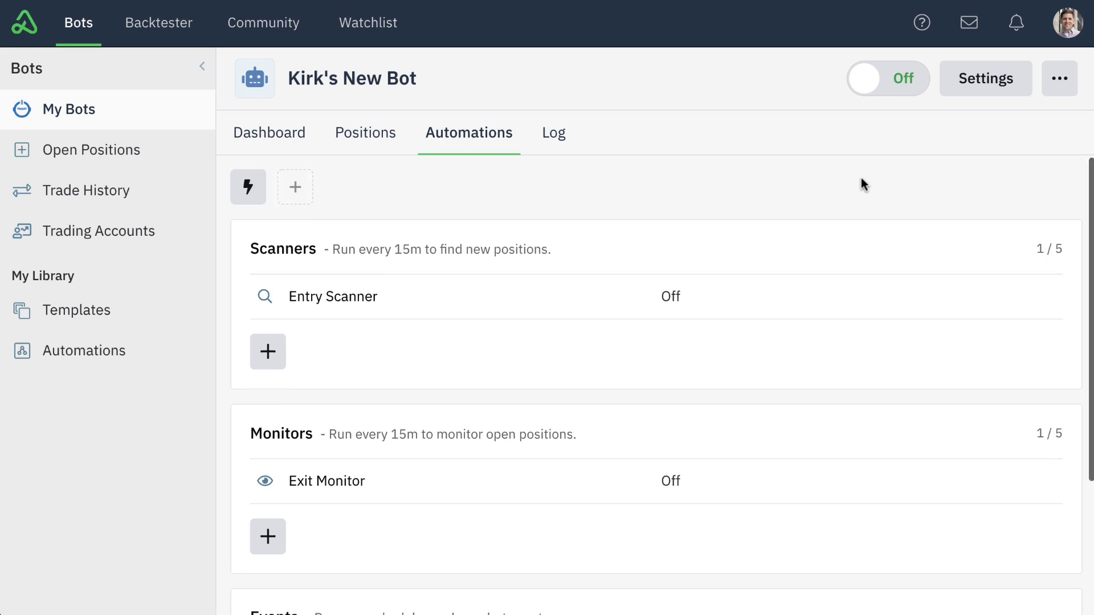
Look over the bot's list of automations and turn the bot on.
scroll(861, 178, down, 2)
scroll(861, 178, up, 1)
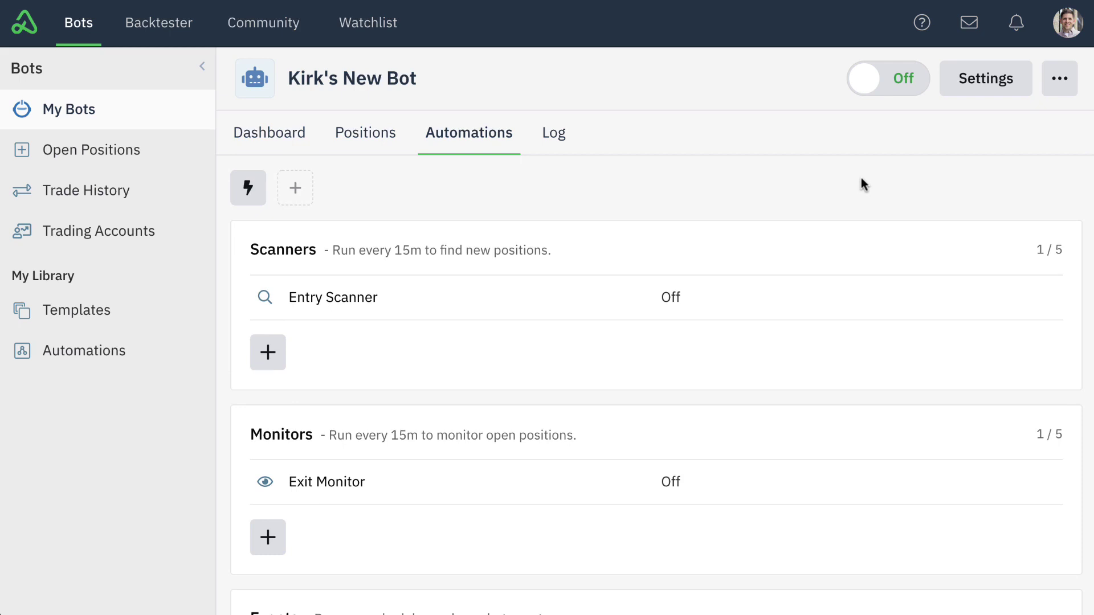
click(902, 91)
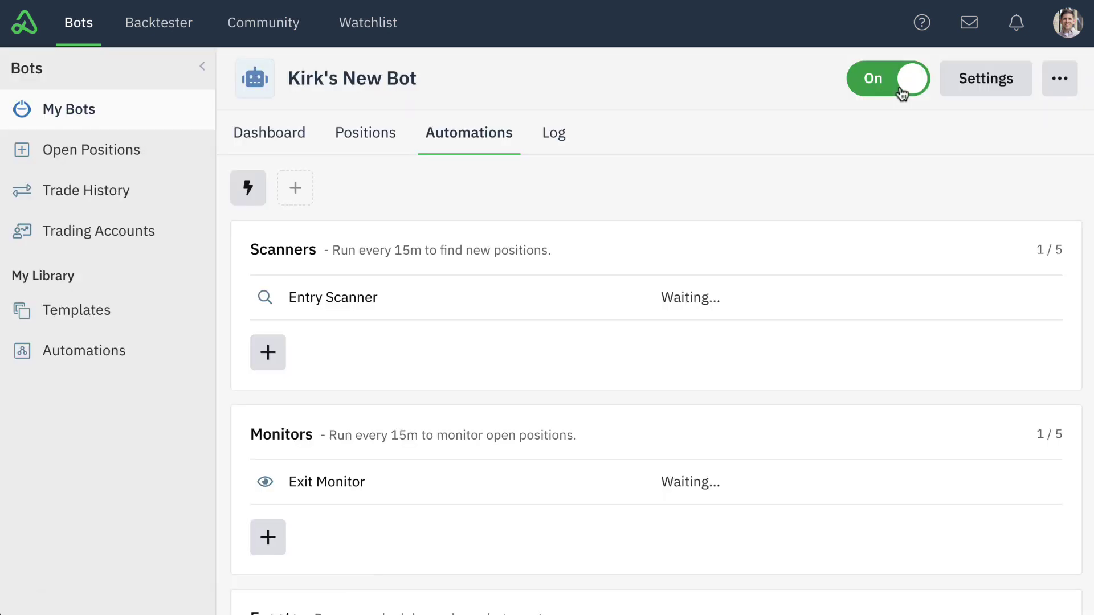